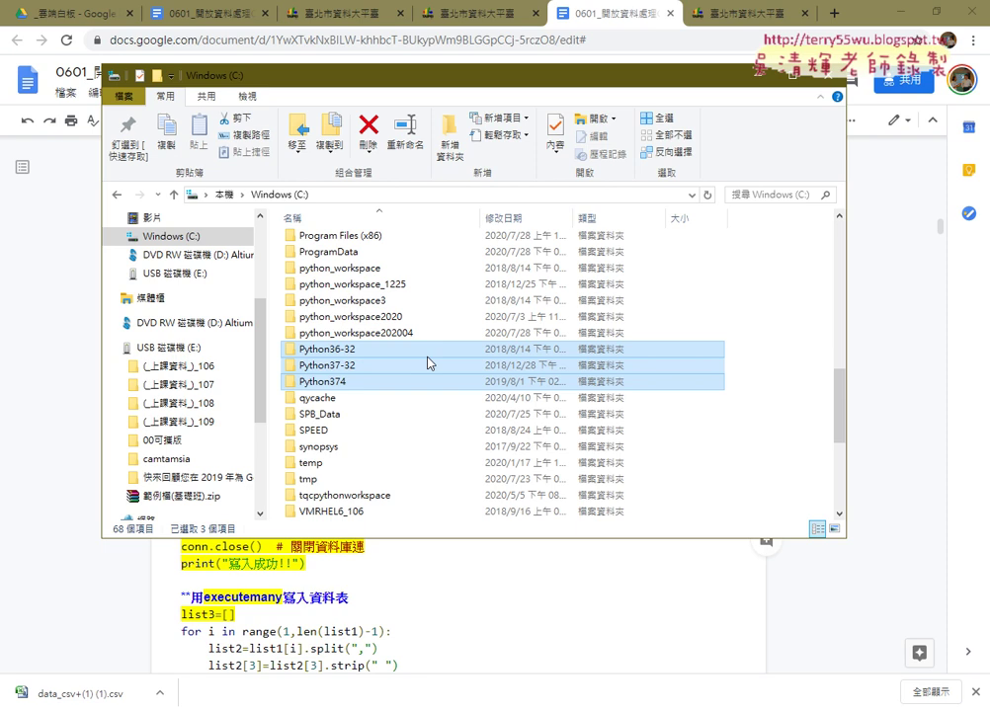
- Compare the Python374 and Python37-32 folders on C:, then bring back the Taipei market dataset page
click(326, 381)
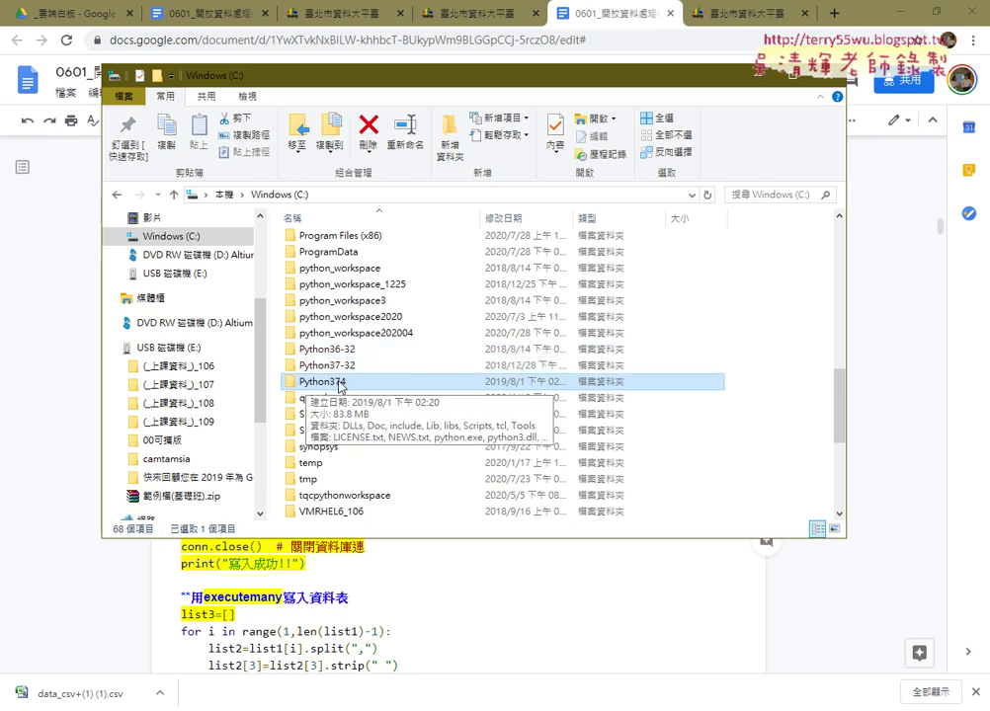
click(341, 368)
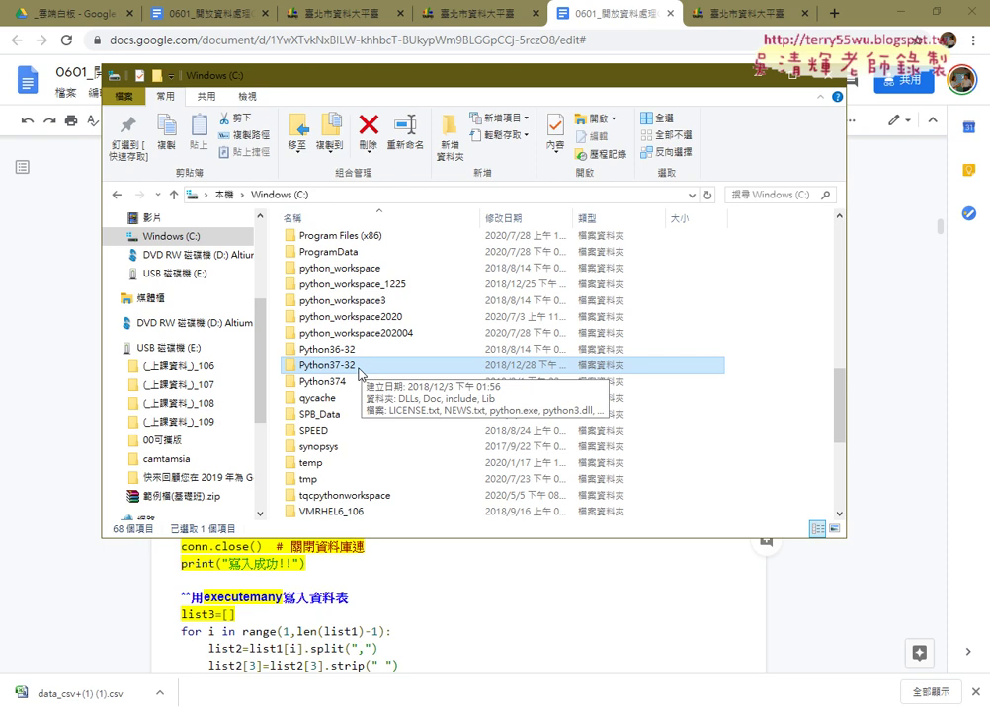
click(349, 379)
click(347, 368)
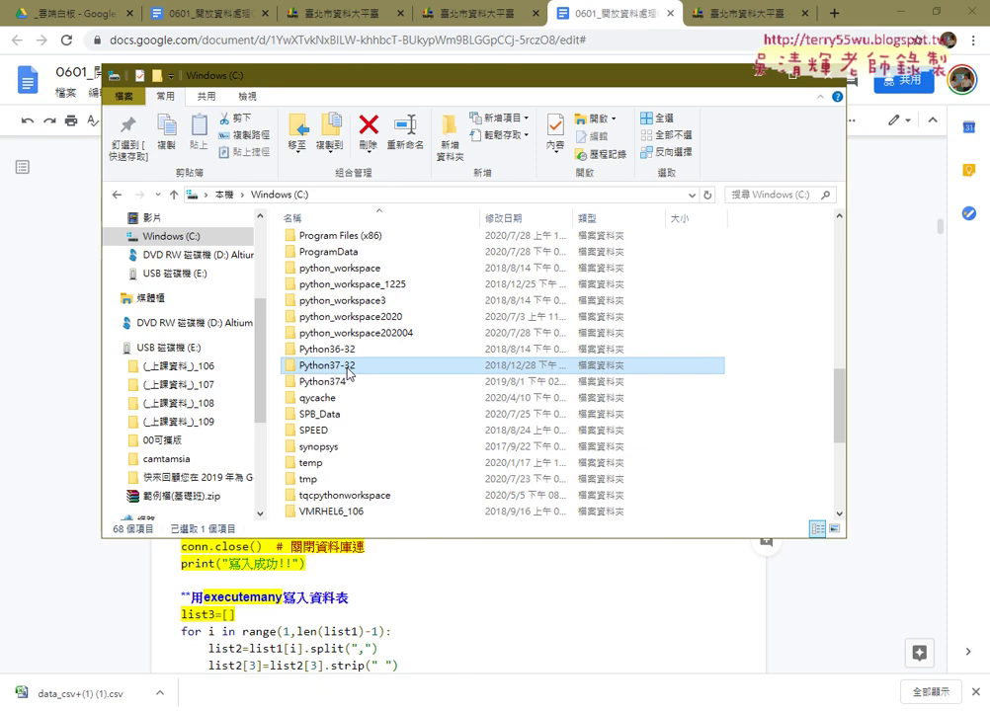
click(474, 13)
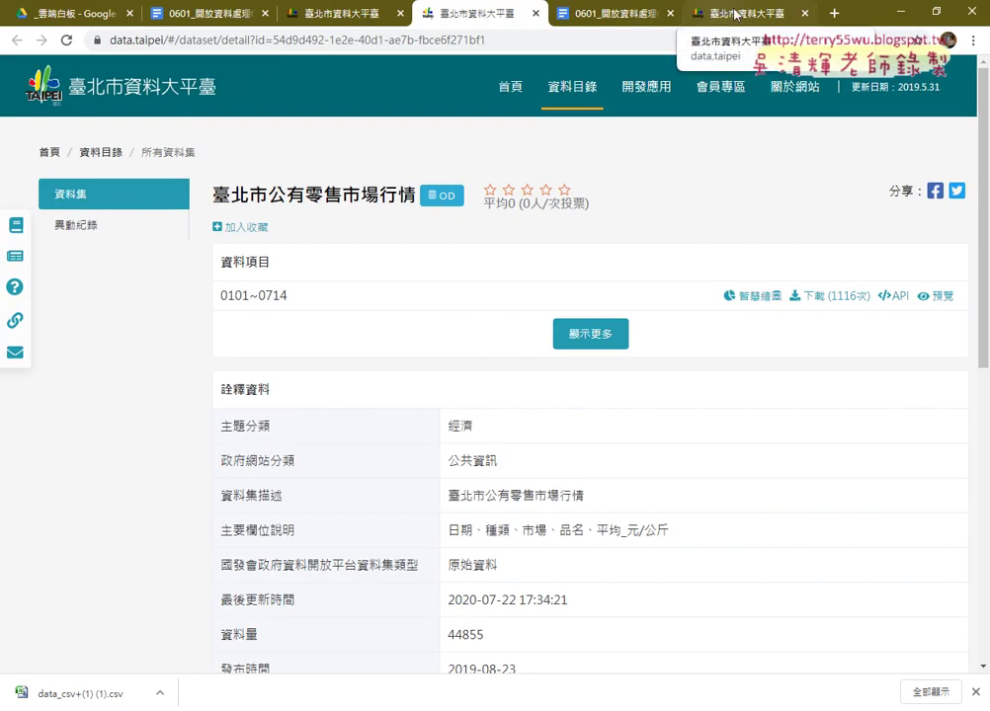
- In a new tab, search Google for python, open python.org and go to PyPI
click(835, 14)
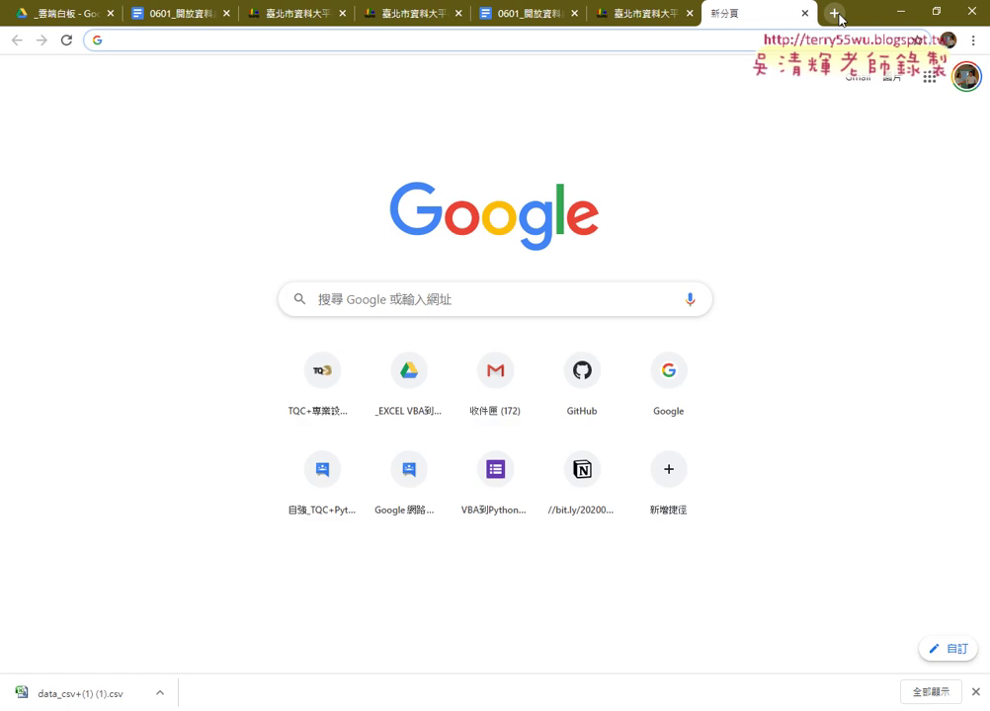
text(p)
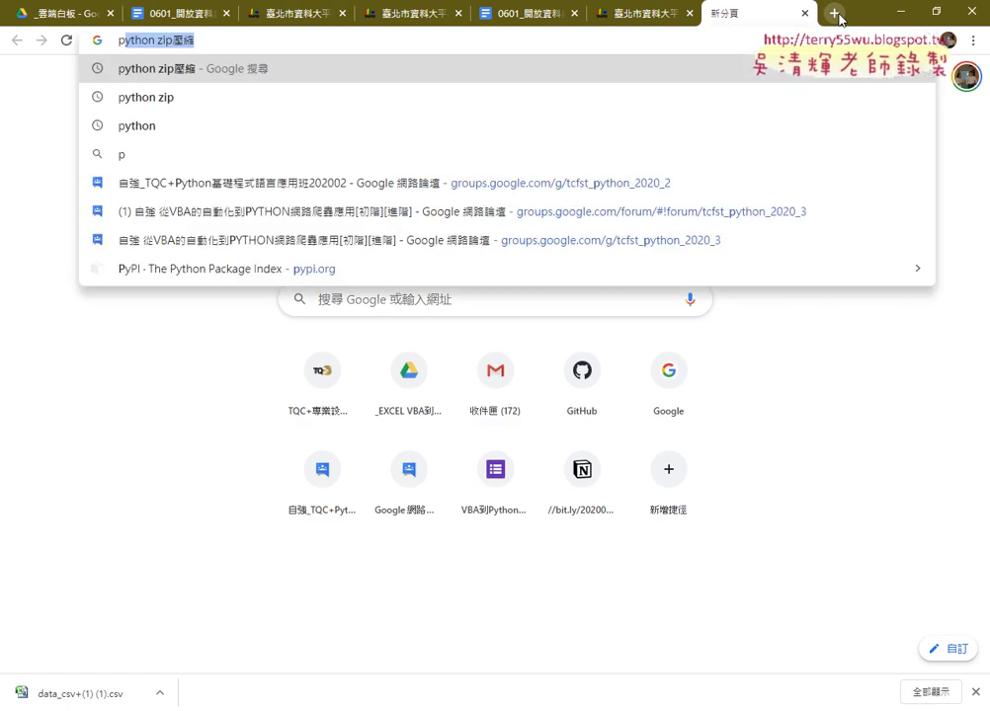
text(y)
key(Right)
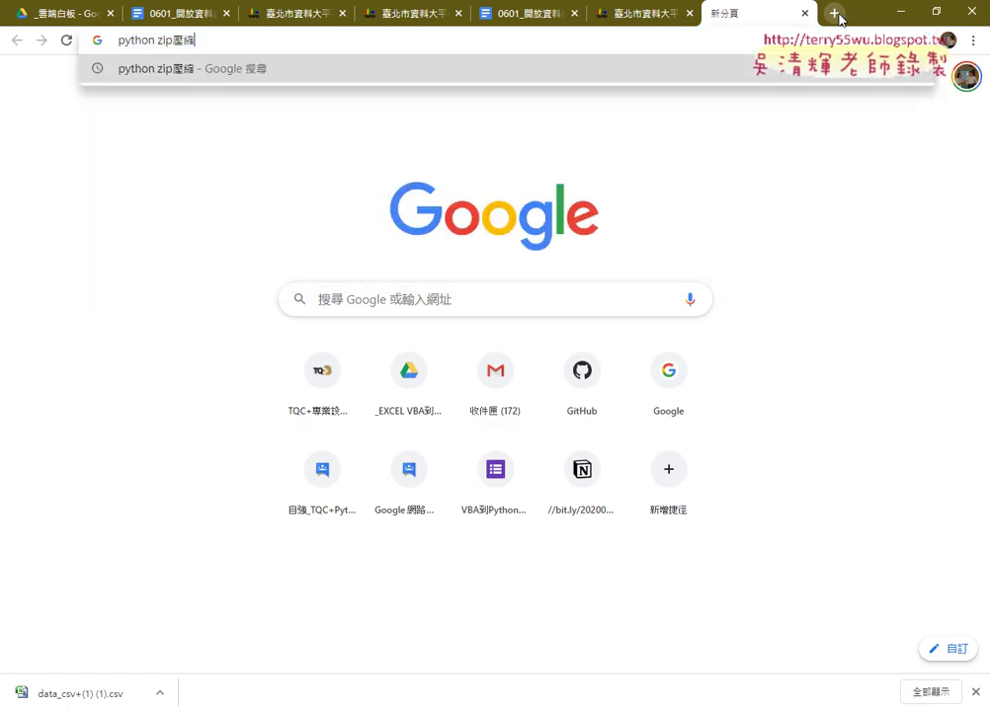
key(BackSpace)
key(BackSpace)
key(BackSpace)
key(BackSpace)
key(BackSpace)
key(Return)
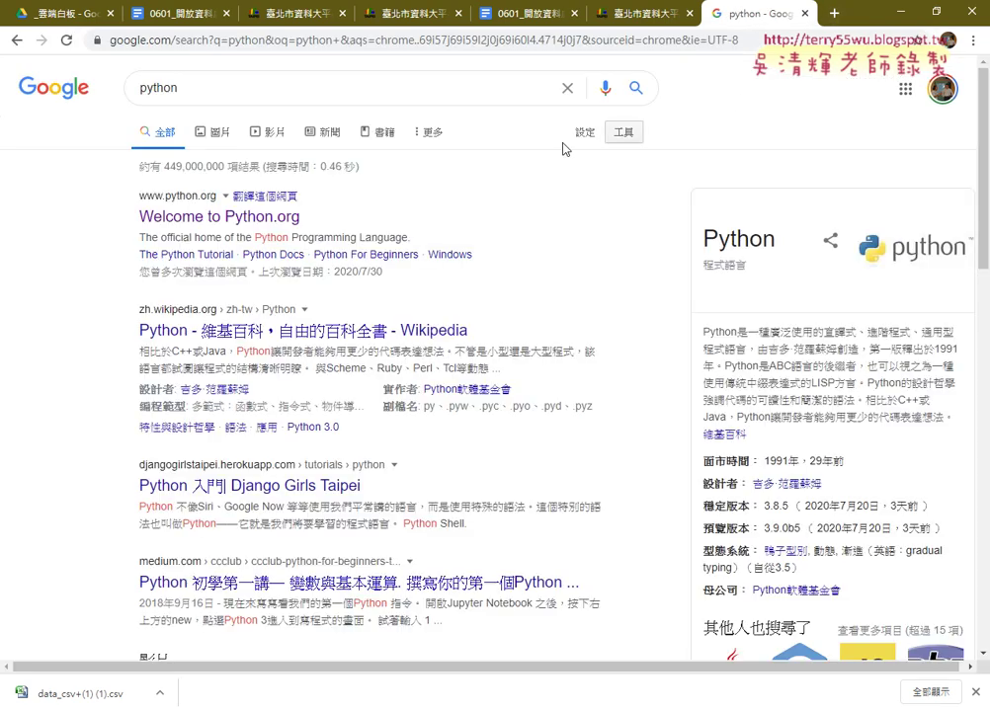
click(222, 229)
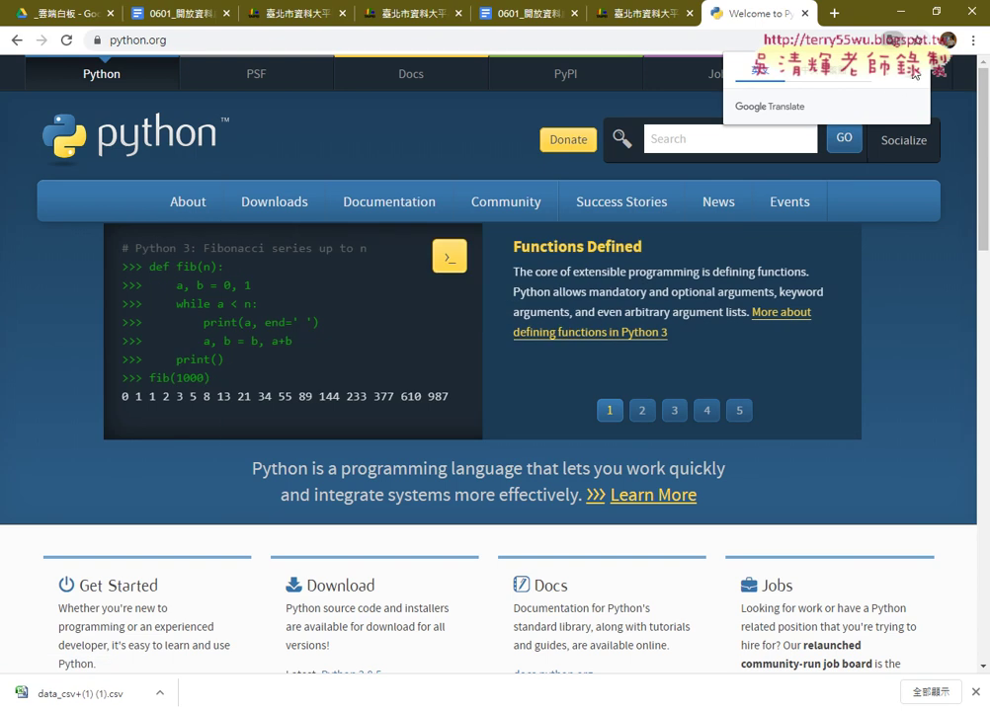
click(565, 83)
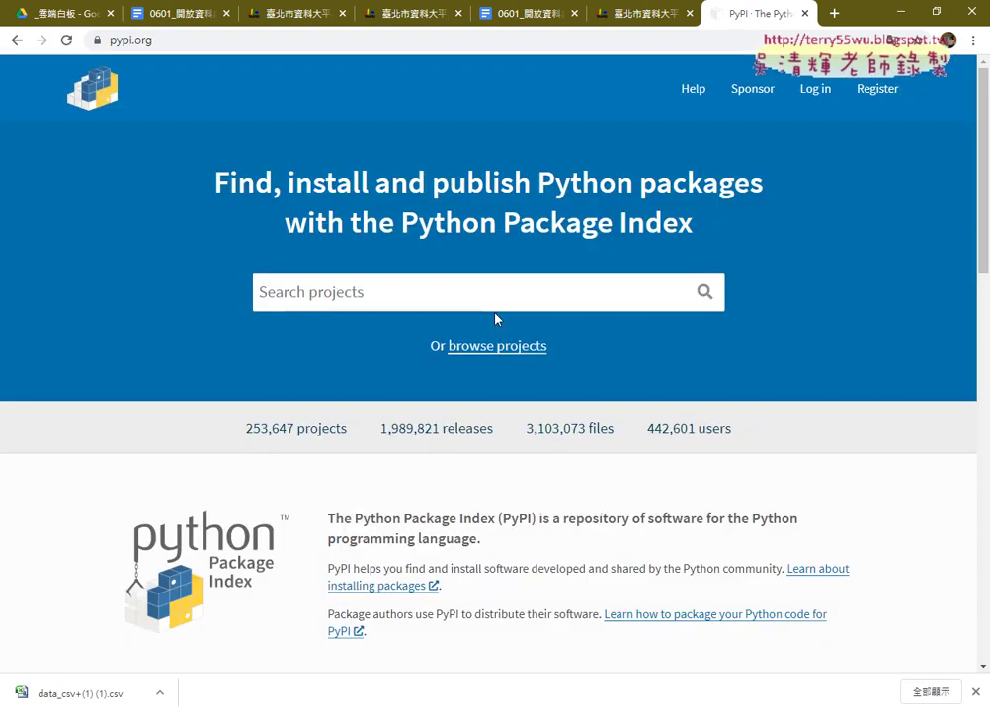
click(475, 301)
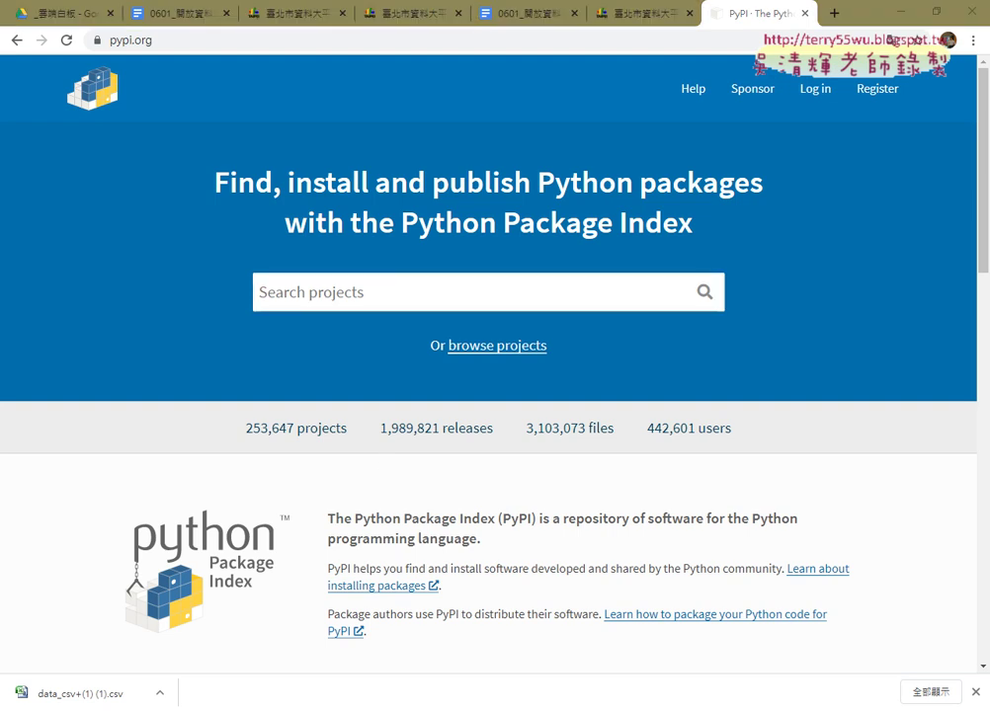
- Copy the module name 'requests' from line 1 of the Eclipse script for the PyPI search
key(alt+Tab)
click(335, 94)
double_click(284, 94)
key(ctrl+c)
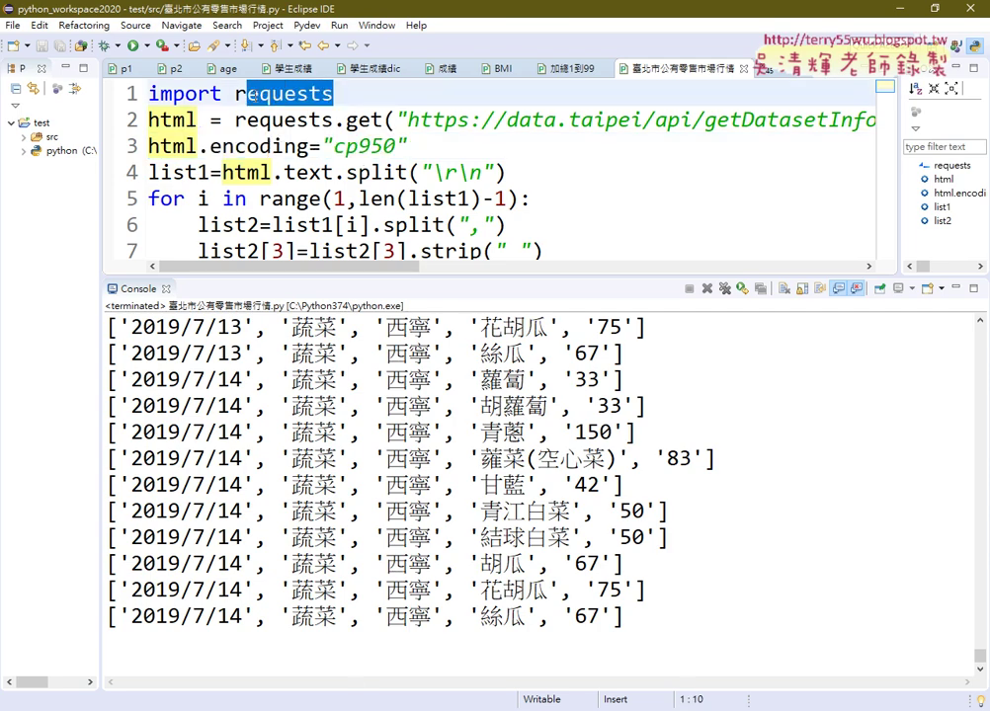
right_click(264, 98)
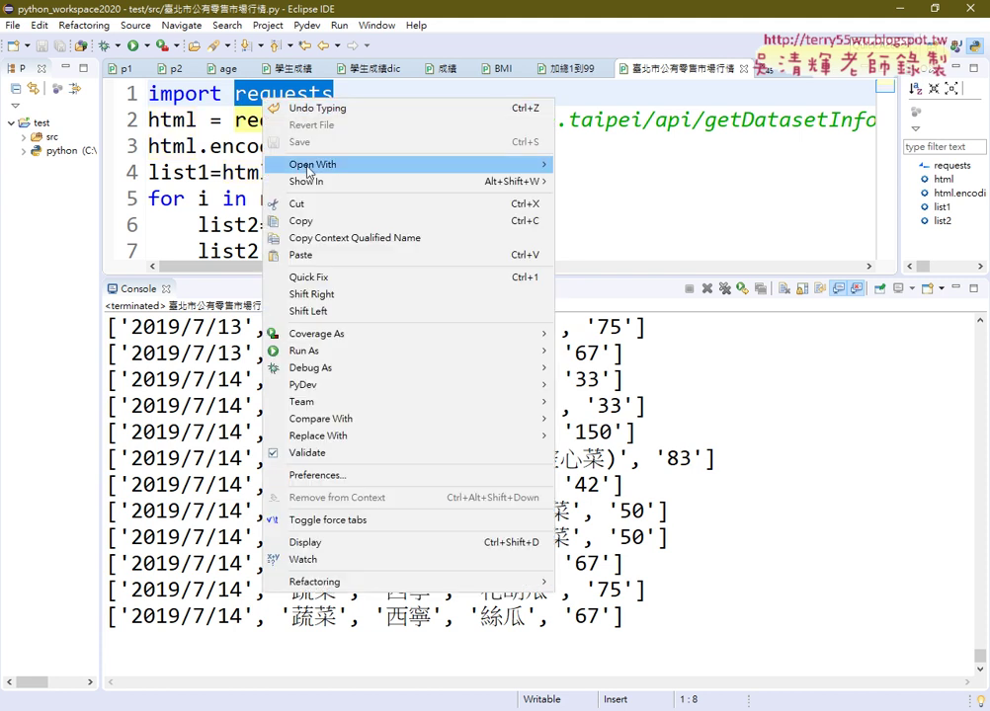
click(312, 221)
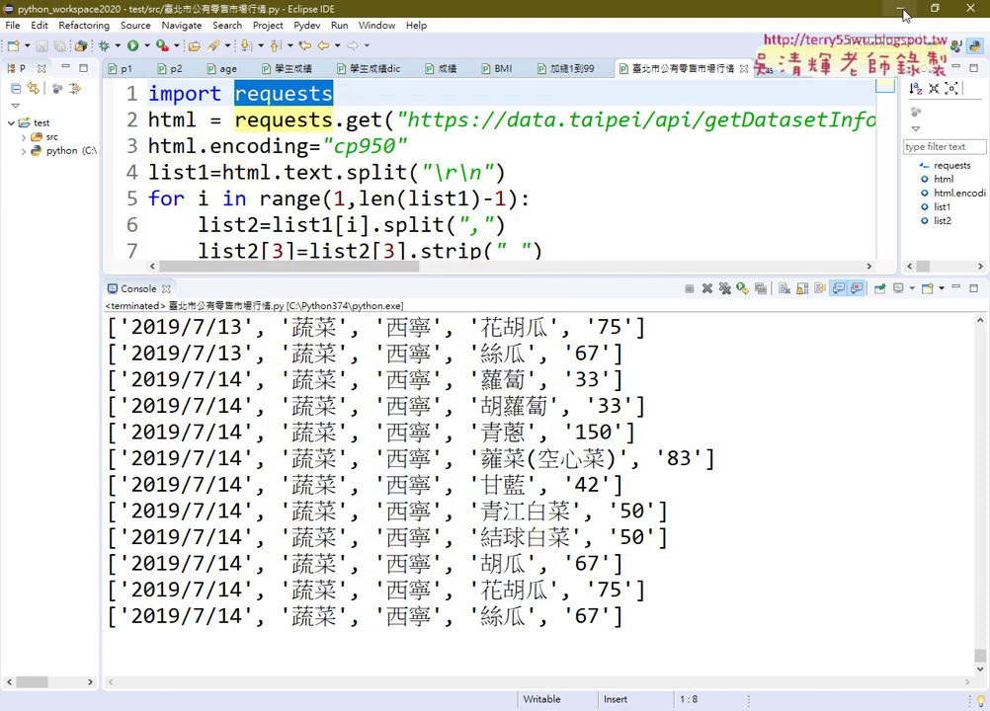
key(alt+Tab)
right_click(308, 296)
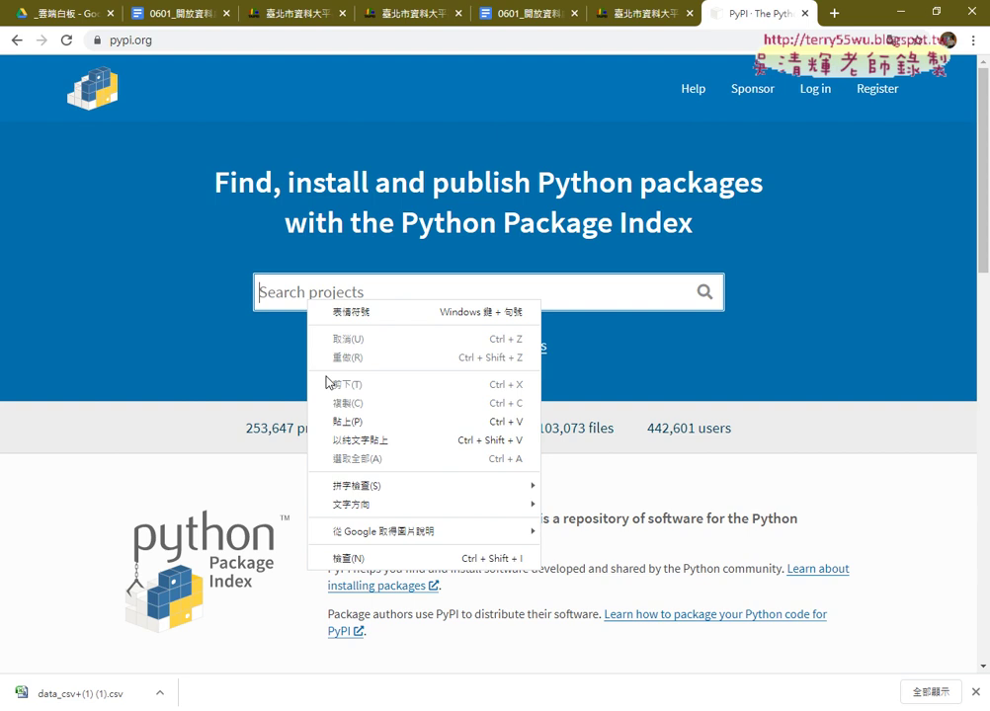
- Paste 'requests' into the PyPI project search, run it, and scroll through the matching projects
click(354, 421)
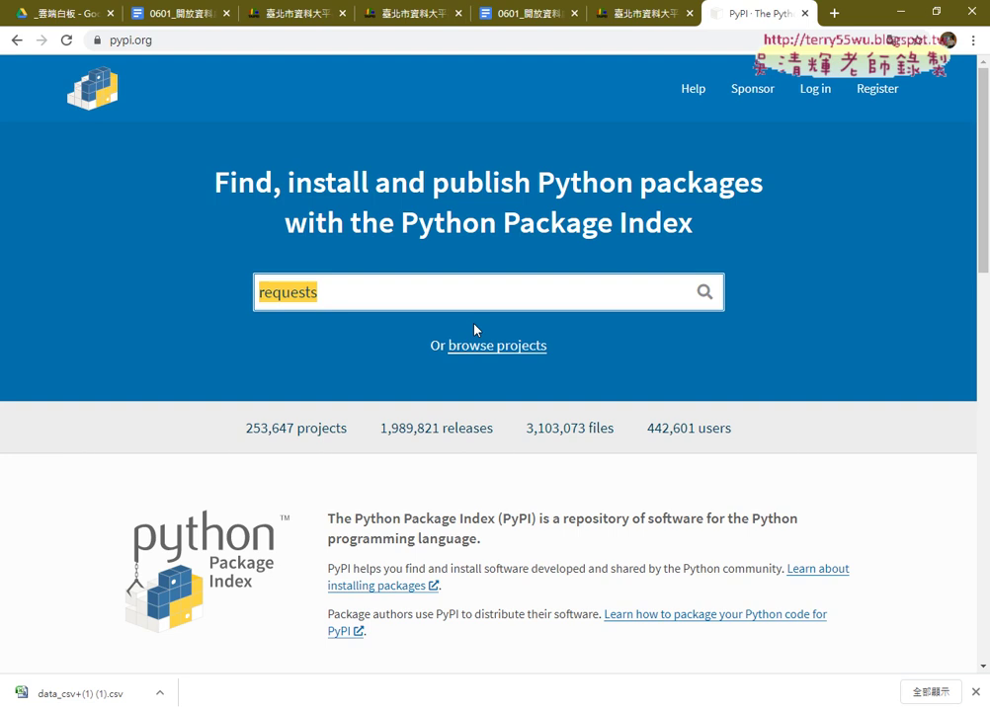
click(705, 293)
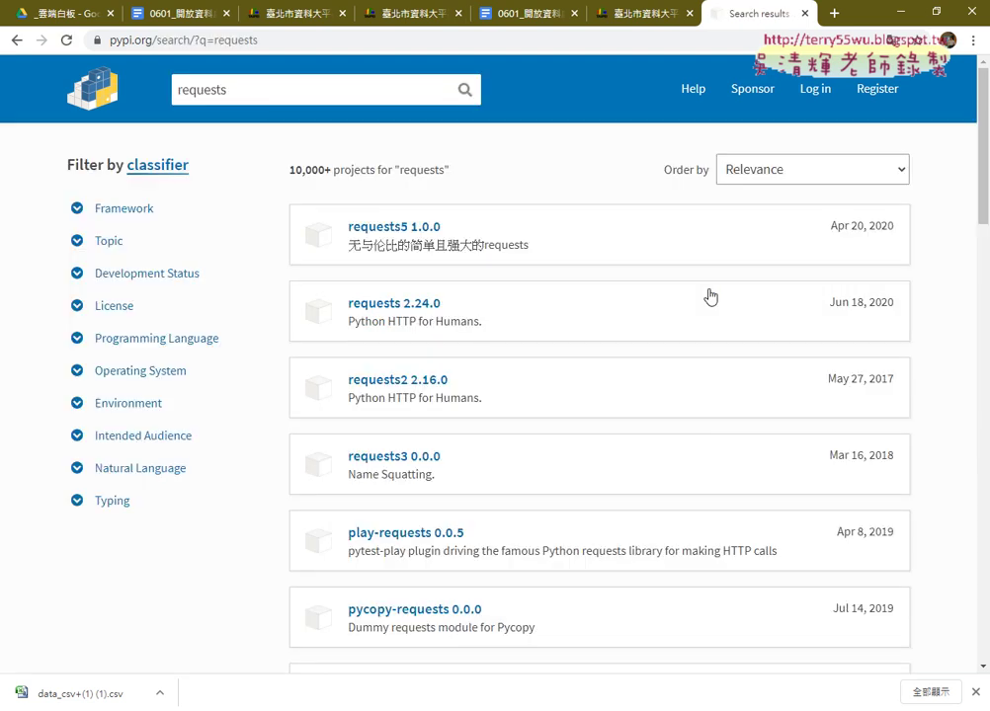
scroll(710, 295, down, 1)
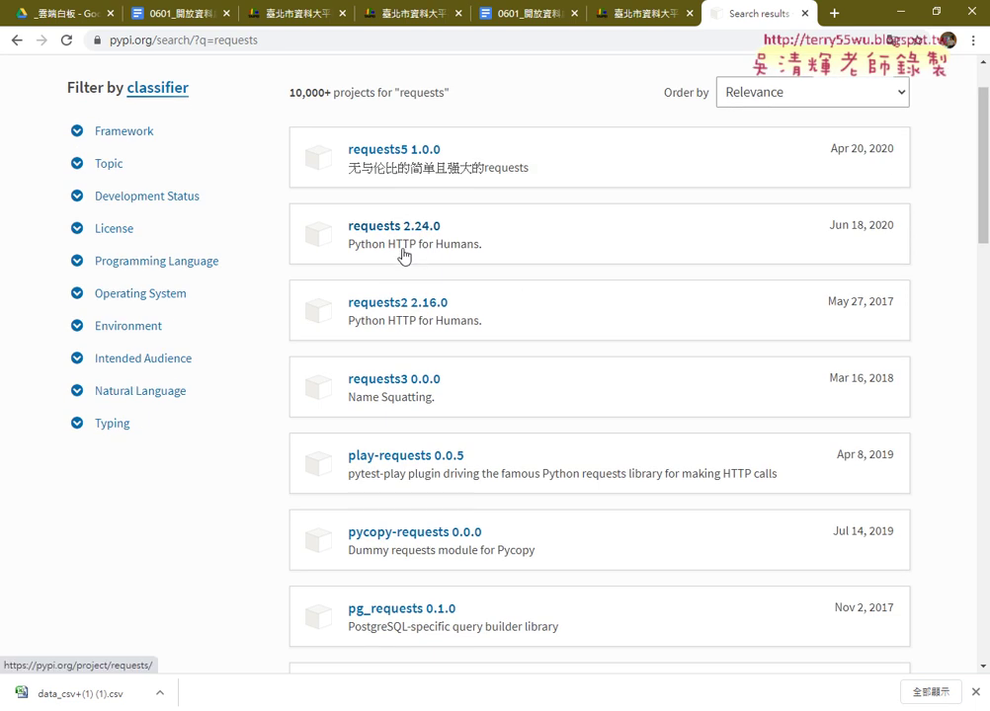
scroll(404, 256, down, 2)
scroll(404, 256, down, 2)
scroll(404, 256, down, 2)
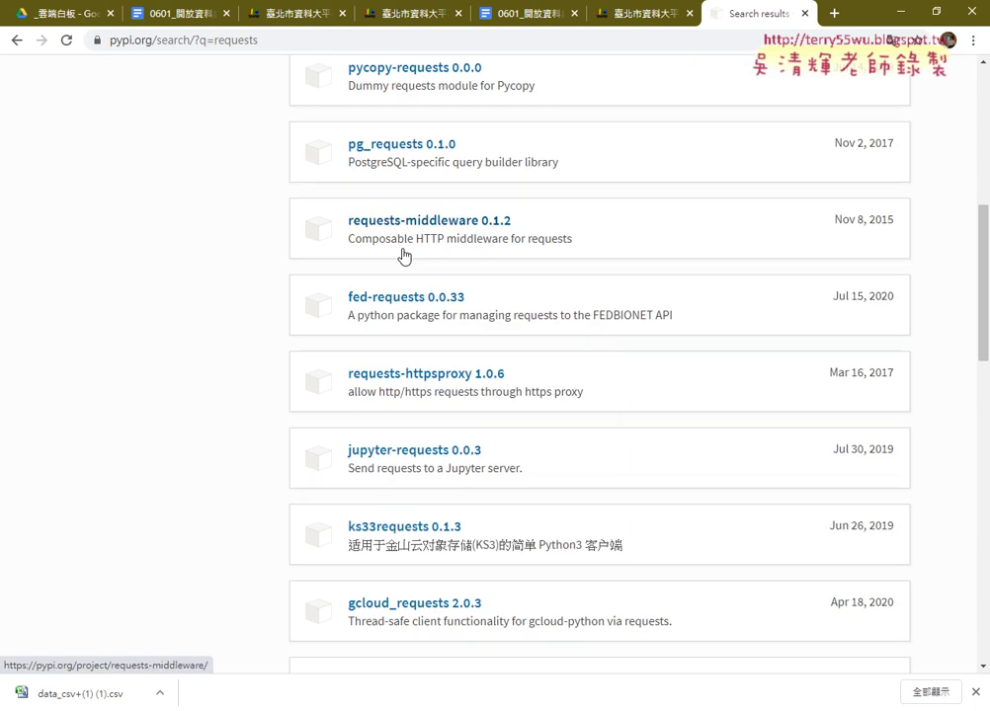
scroll(404, 256, down, 1)
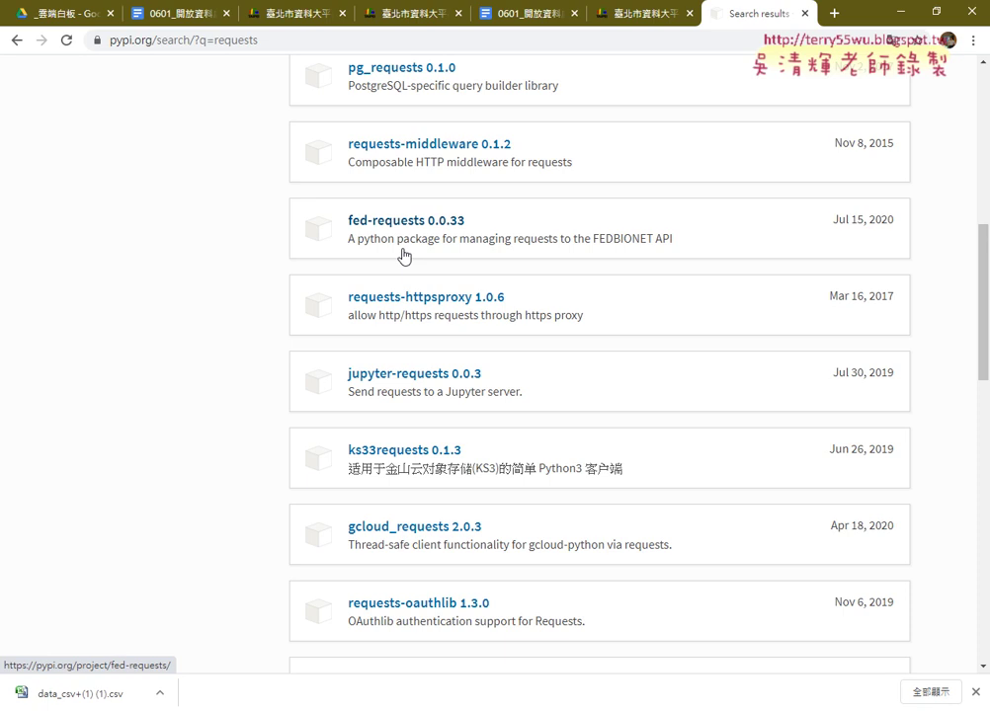
scroll(403, 256, up, 3)
scroll(403, 256, up, 3)
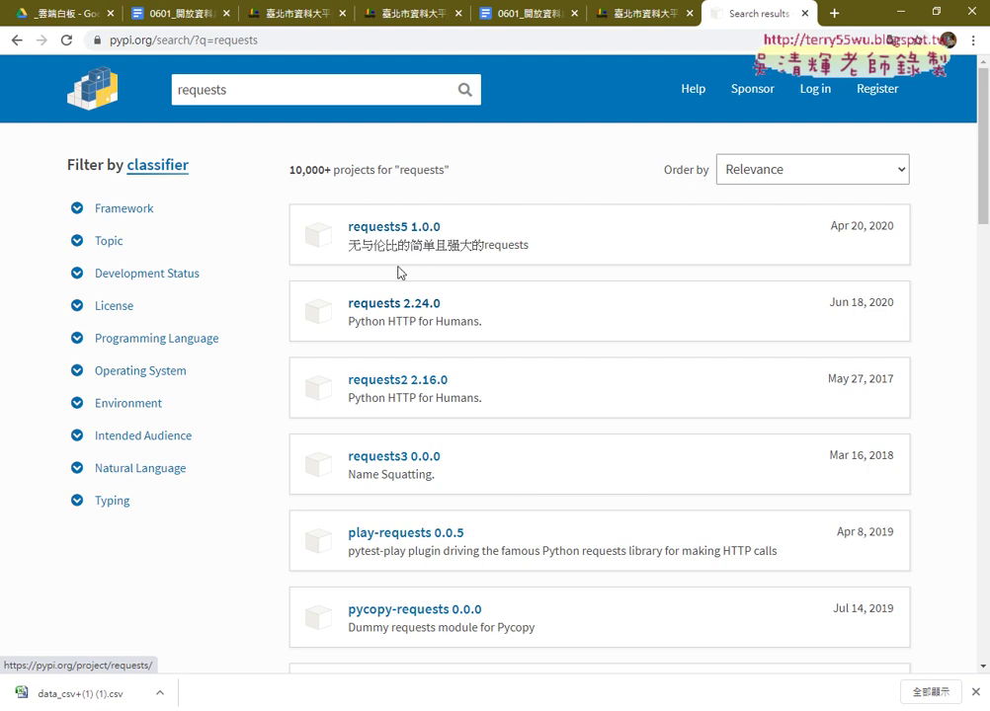
- Check the requests5 project page, then open the requests 2.24.0 project page instead
click(398, 247)
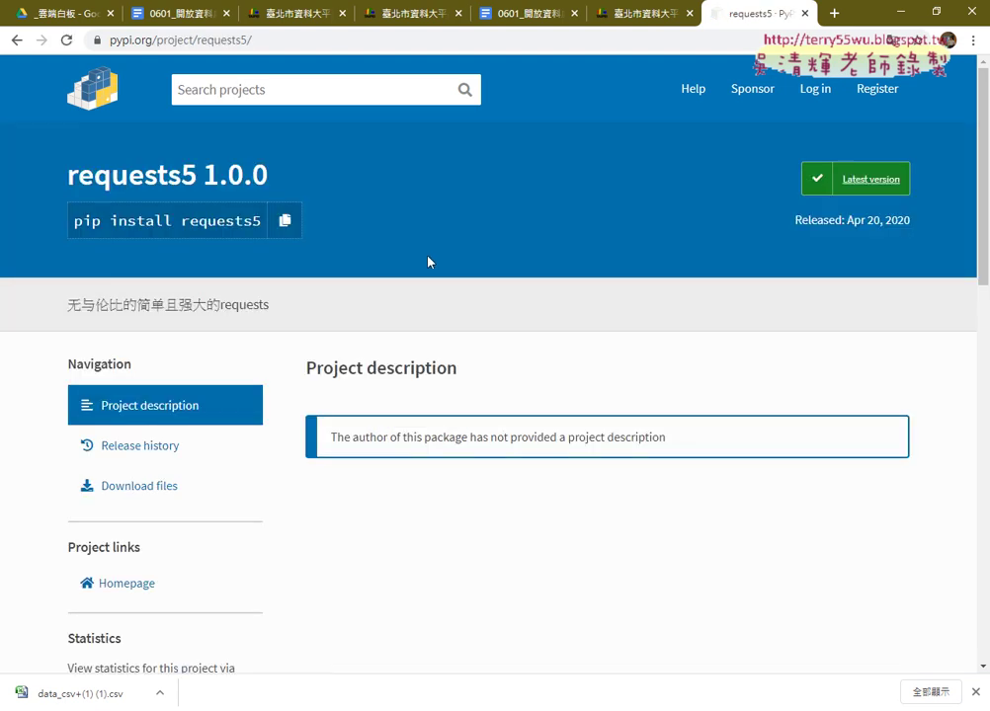
scroll(429, 260, down, 3)
scroll(291, 203, up, 3)
click(16, 40)
click(422, 314)
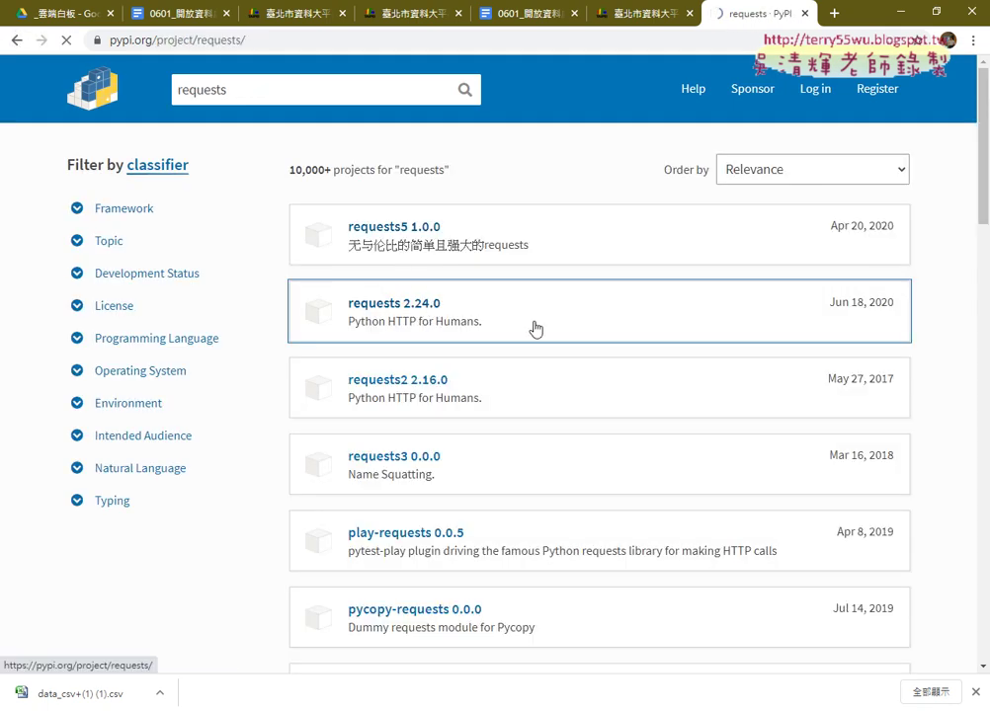
- Highlight the 'requests 2.24.0' title and the 'pip install requests' command
scroll(535, 327, down, 3)
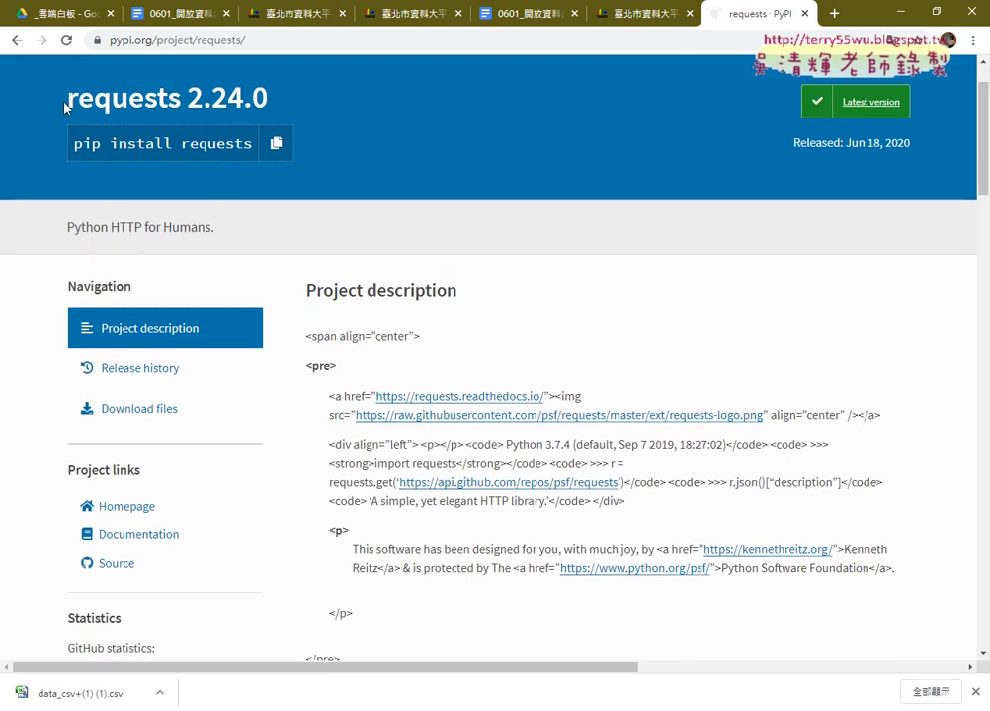
drag(65, 106, 302, 106)
click(302, 106)
scroll(345, 181, up, 1)
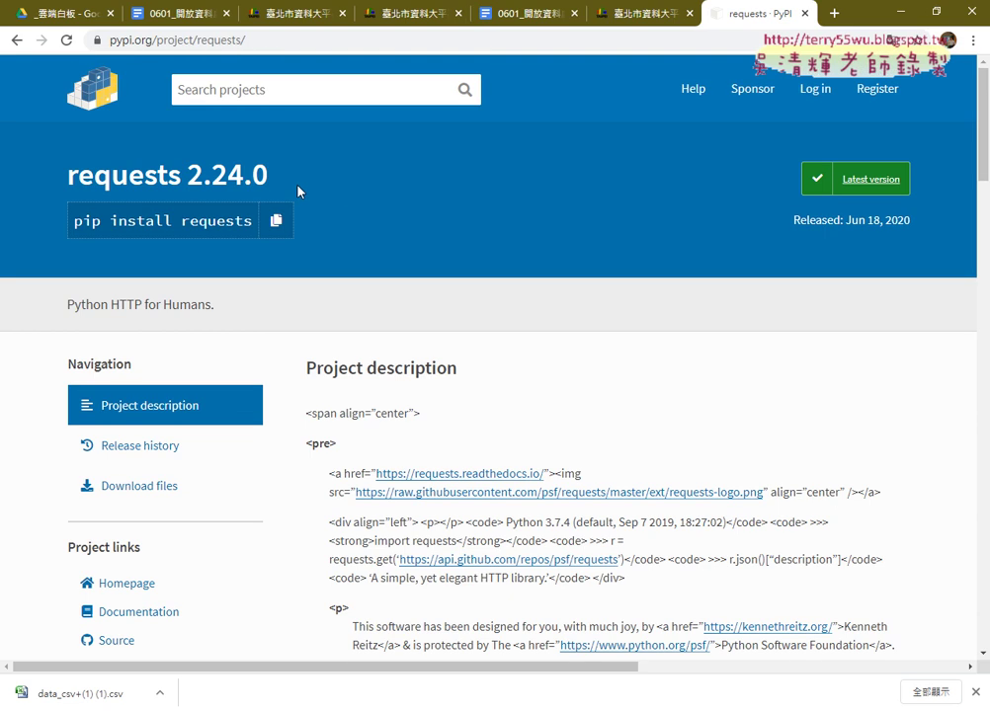
drag(298, 191, 90, 170)
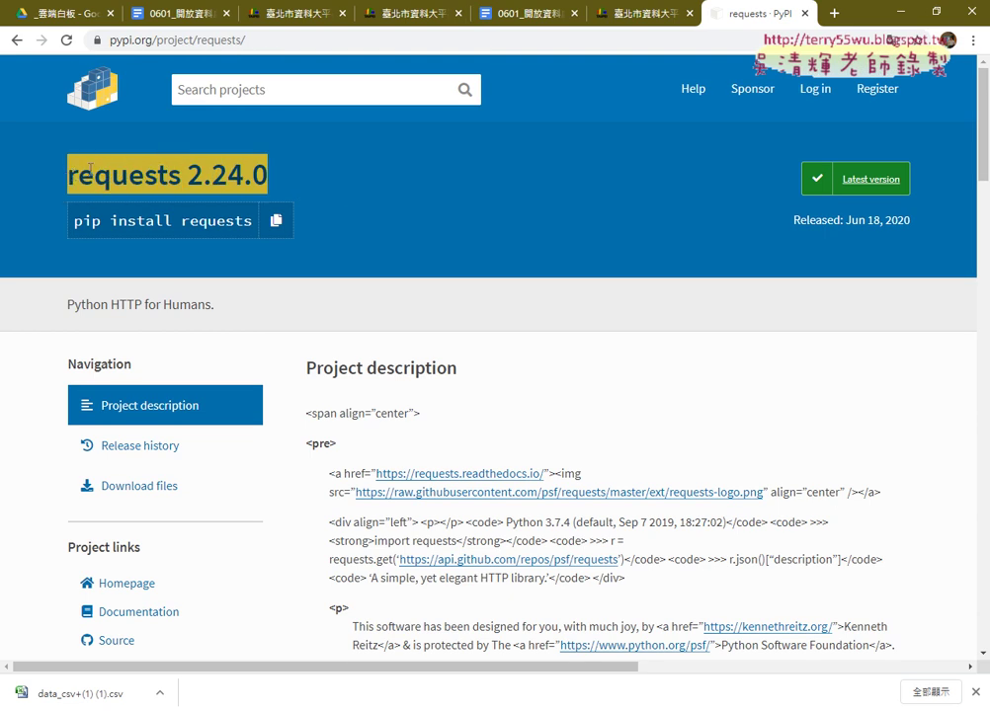
drag(74, 221, 255, 225)
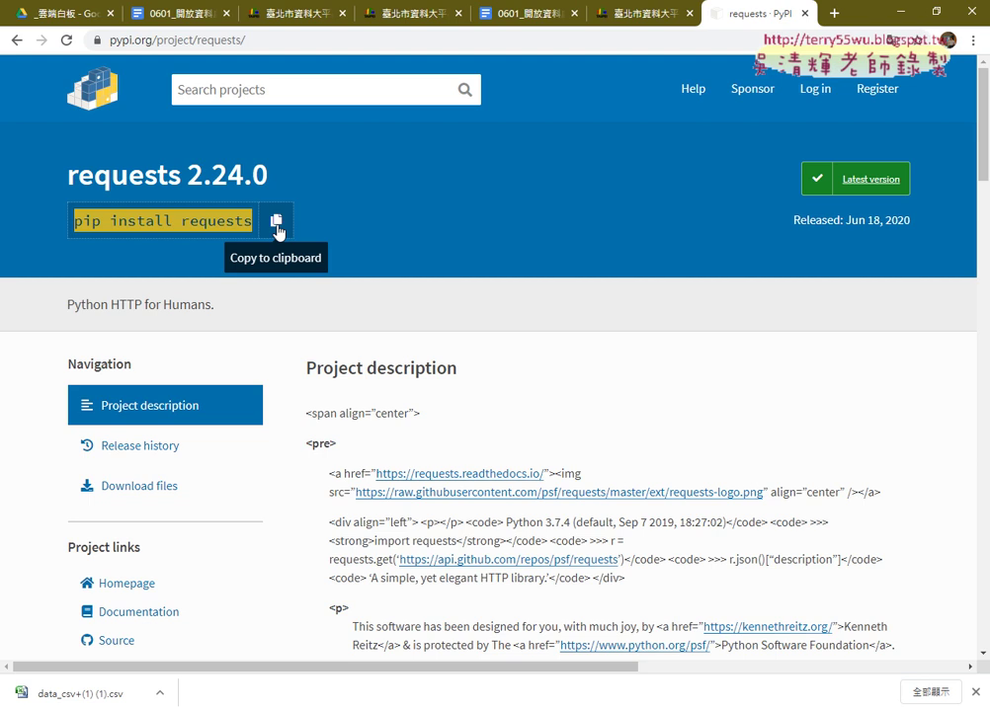
scroll(707, 272, down, 3)
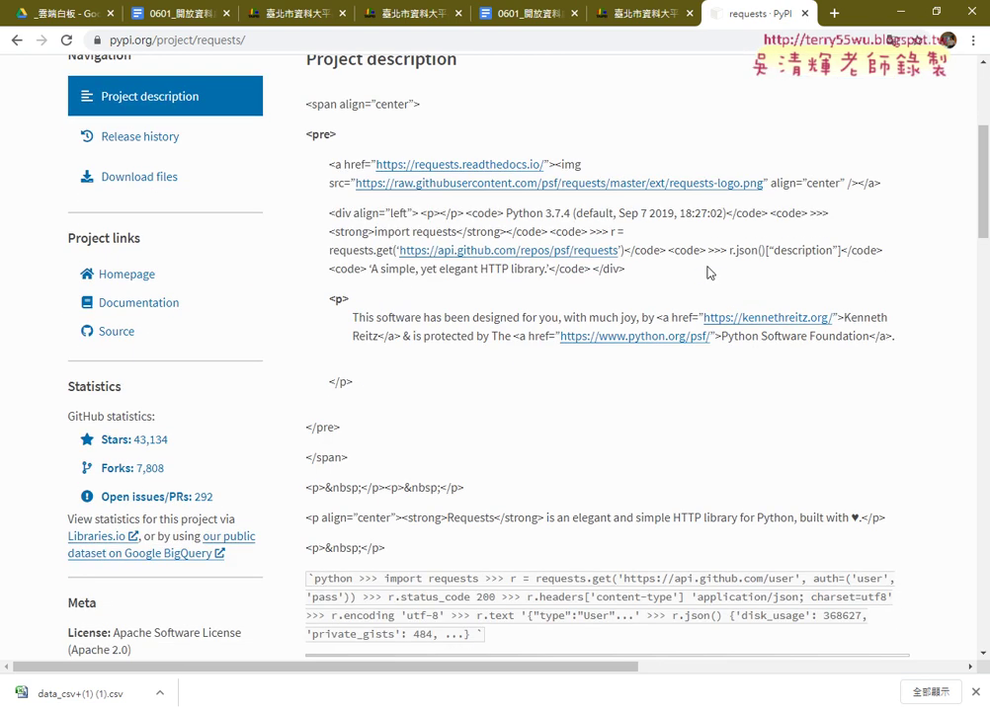
scroll(691, 265, up, 1)
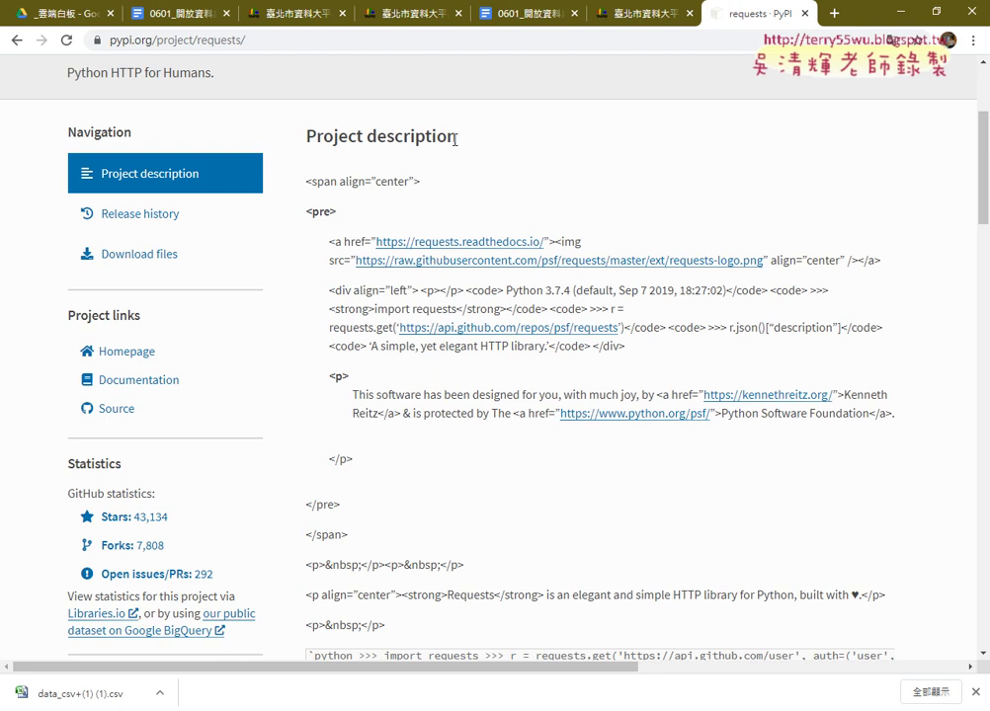
scroll(464, 148, down, 1)
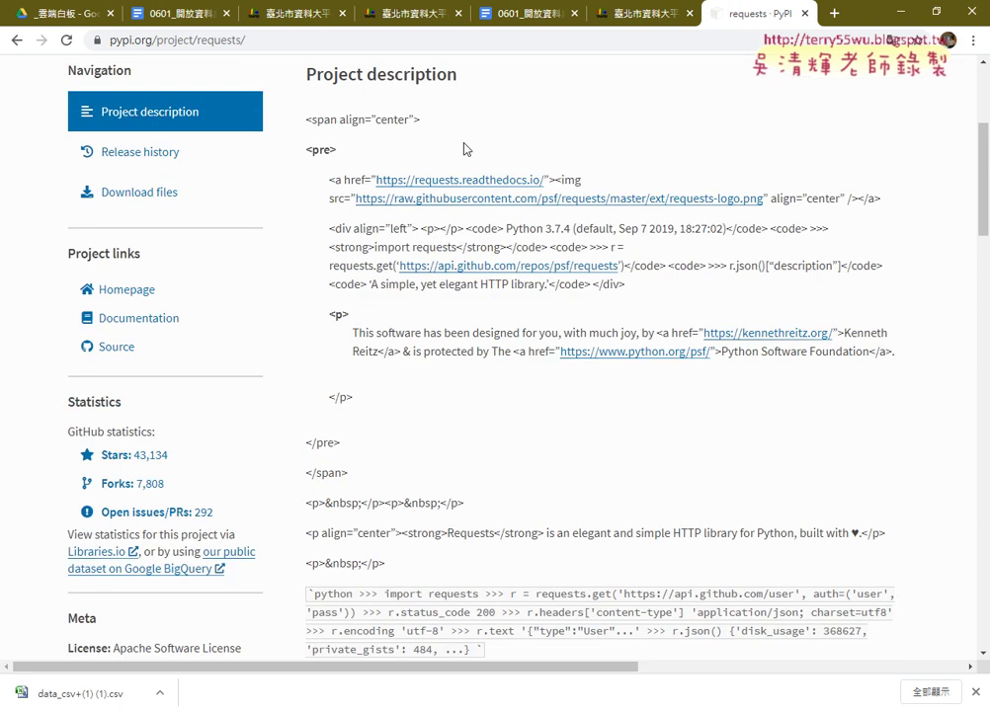
scroll(465, 148, down, 1)
scroll(465, 148, down, 2)
scroll(464, 148, down, 2)
scroll(464, 148, down, 2)
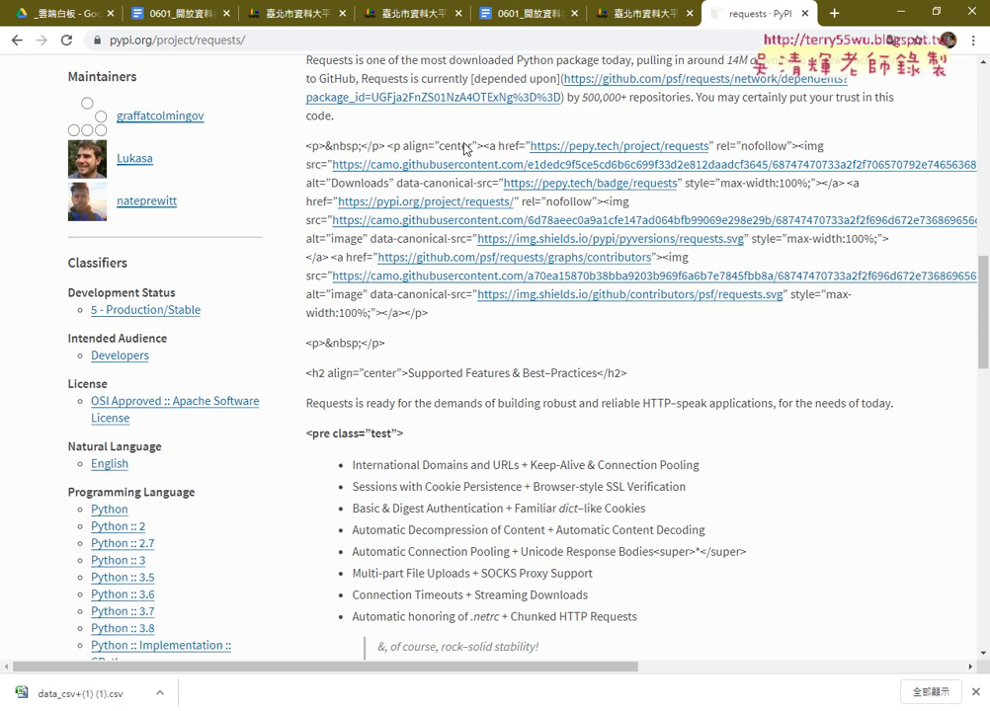
scroll(465, 148, down, 1)
scroll(465, 149, down, 1)
scroll(465, 146, down, 1)
scroll(465, 146, down, 1)
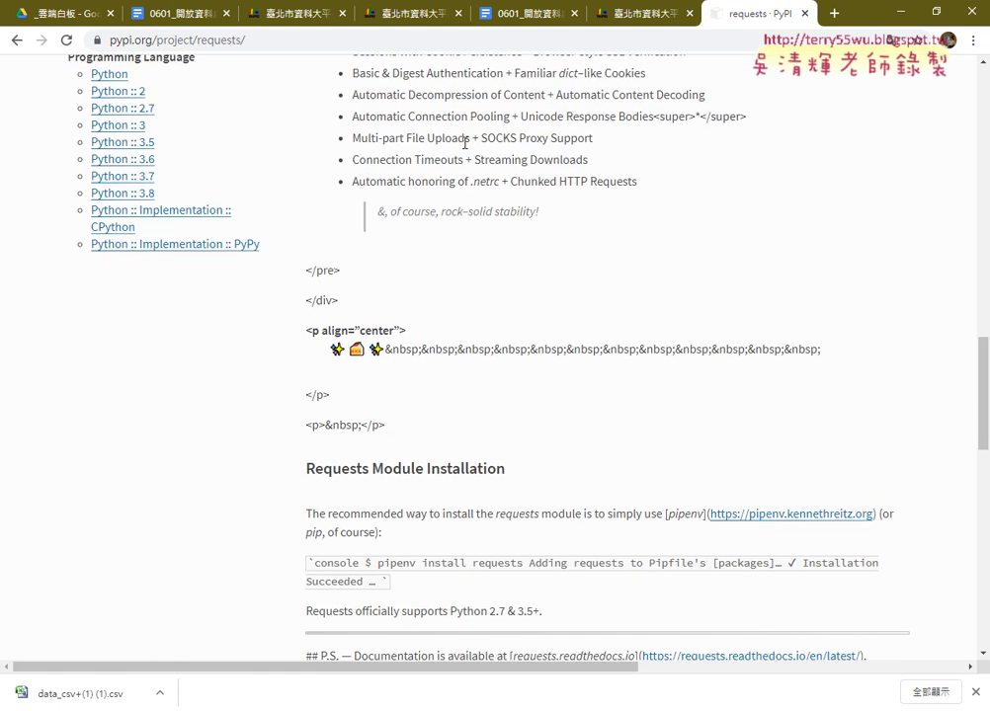
scroll(464, 147, down, 1)
scroll(464, 146, down, 2)
scroll(464, 148, down, 1)
scroll(464, 148, down, 1)
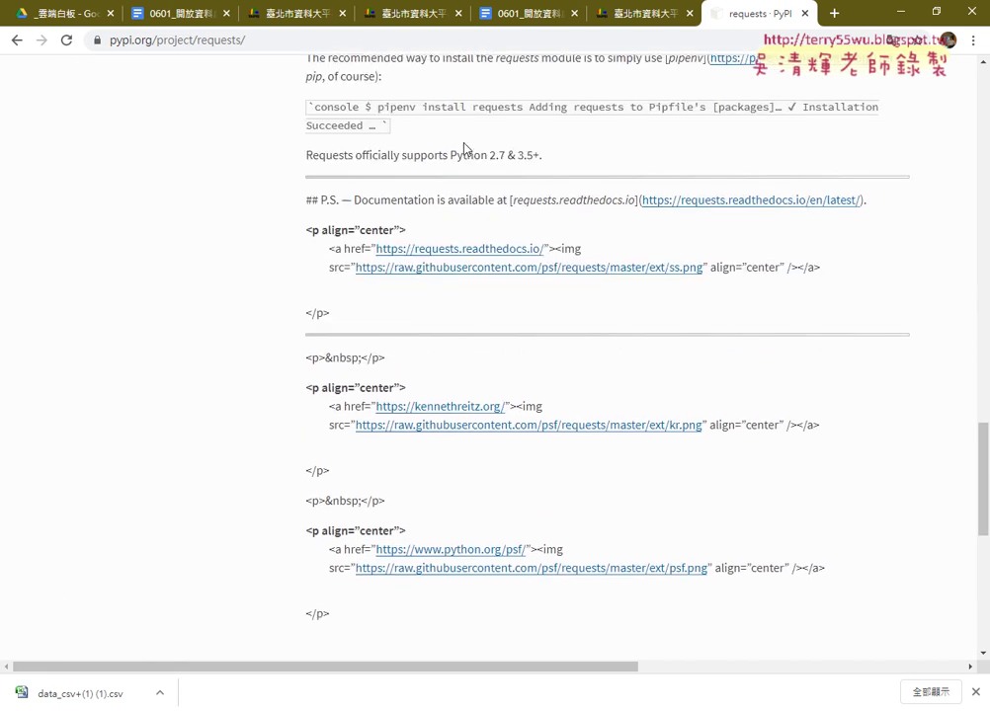
scroll(464, 148, down, 1)
scroll(483, 207, up, 3)
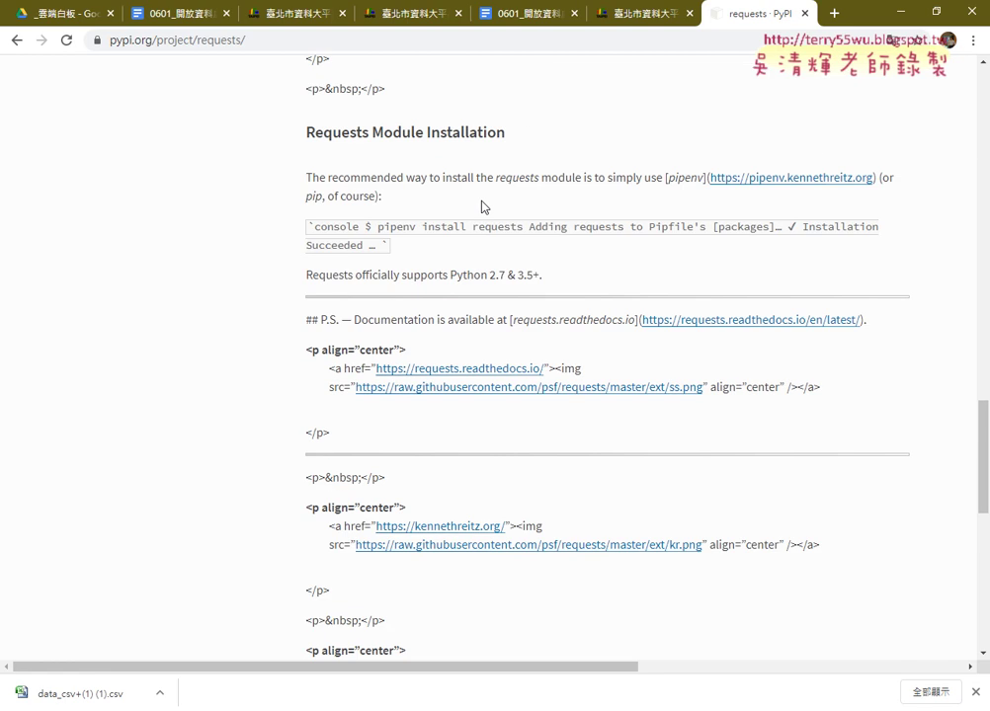
scroll(483, 207, up, 2)
scroll(483, 206, up, 2)
scroll(483, 207, up, 1)
scroll(483, 207, up, 2)
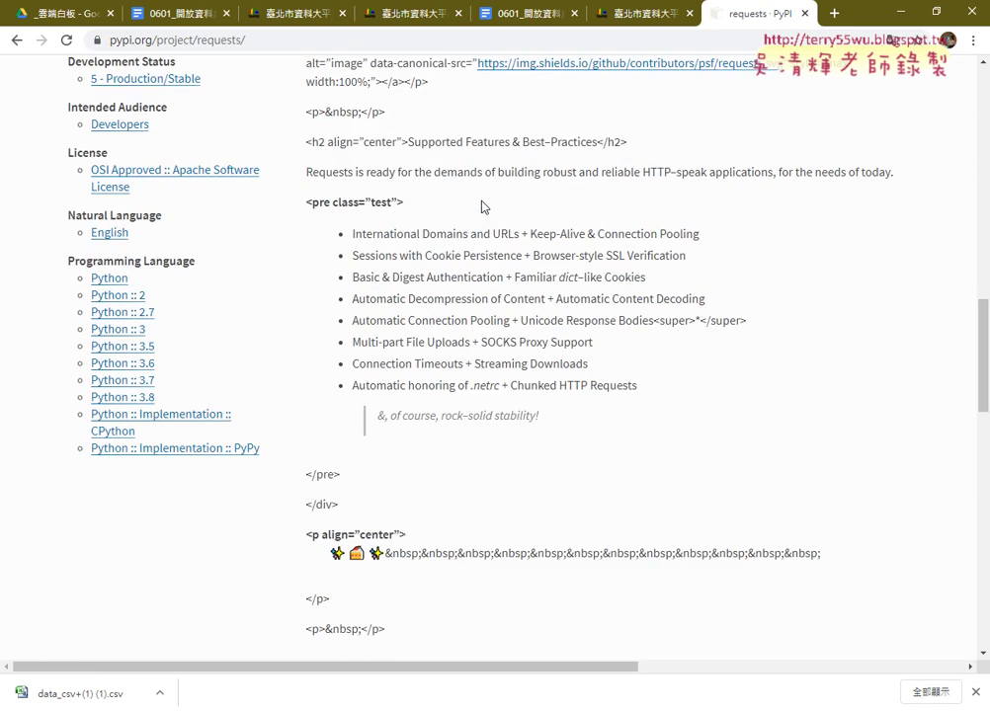
scroll(483, 206, up, 2)
scroll(483, 207, up, 2)
scroll(484, 206, up, 2)
scroll(483, 206, up, 3)
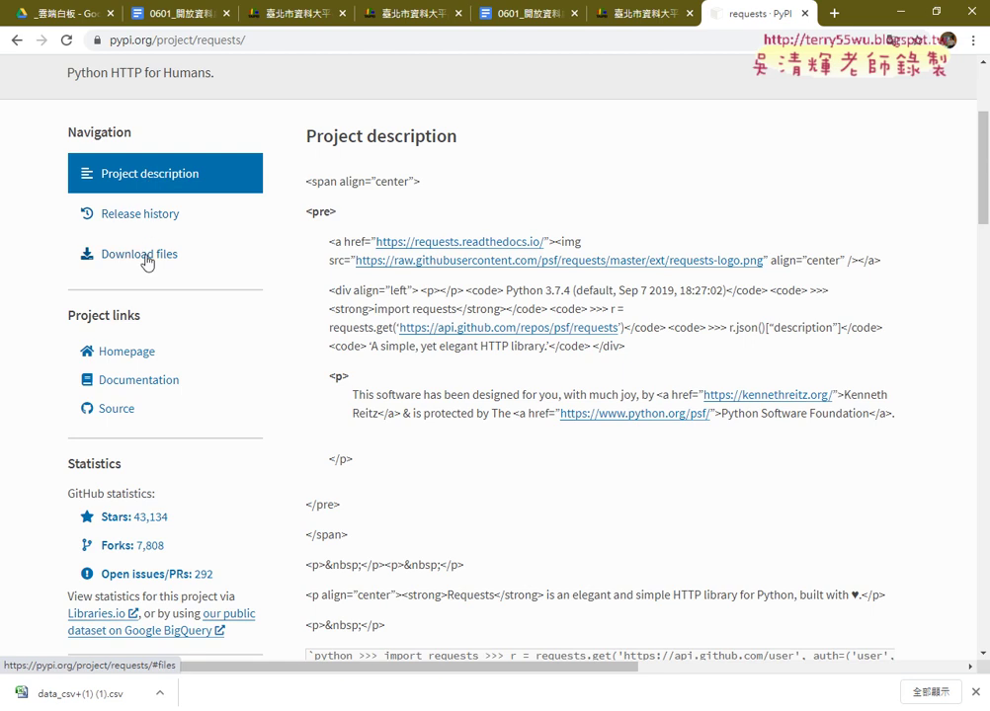
- Open the Requests homepage documentation at requests.readthedocs.io and skim the guide
click(132, 362)
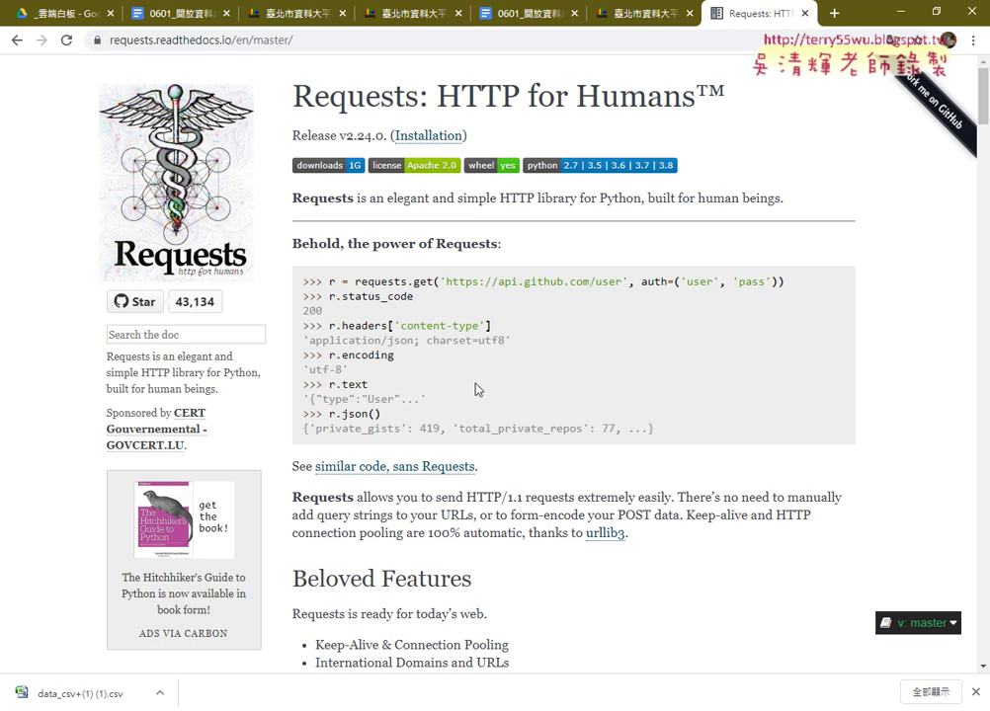
scroll(475, 389, down, 3)
scroll(475, 390, down, 2)
scroll(476, 390, down, 1)
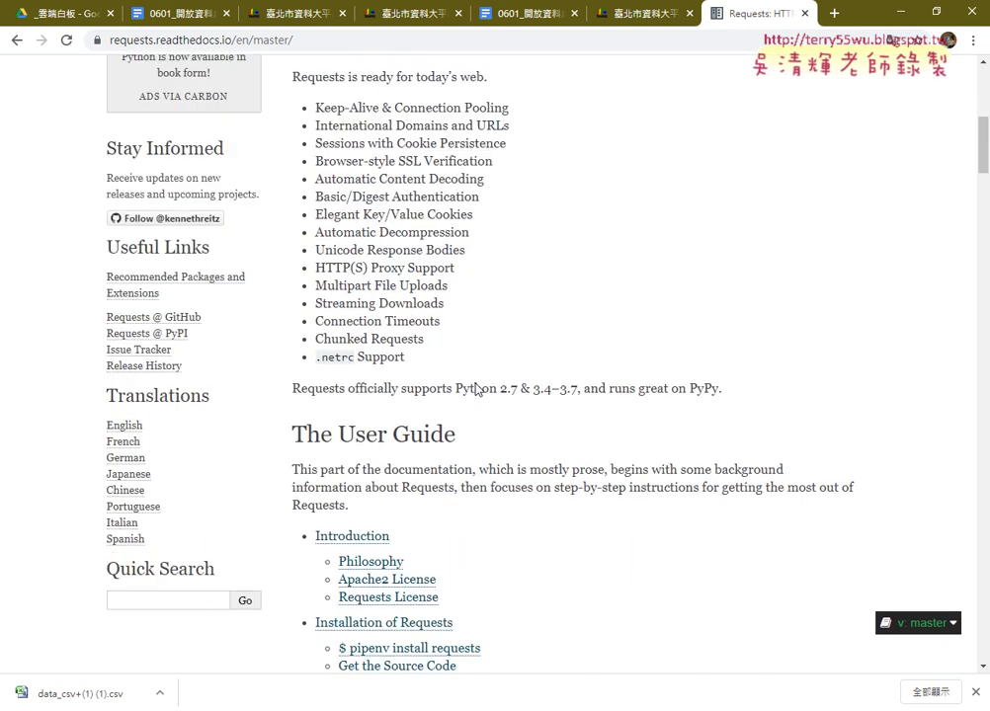
- Go back to the requests 2.24.0 PyPI project page and scroll through it
click(15, 42)
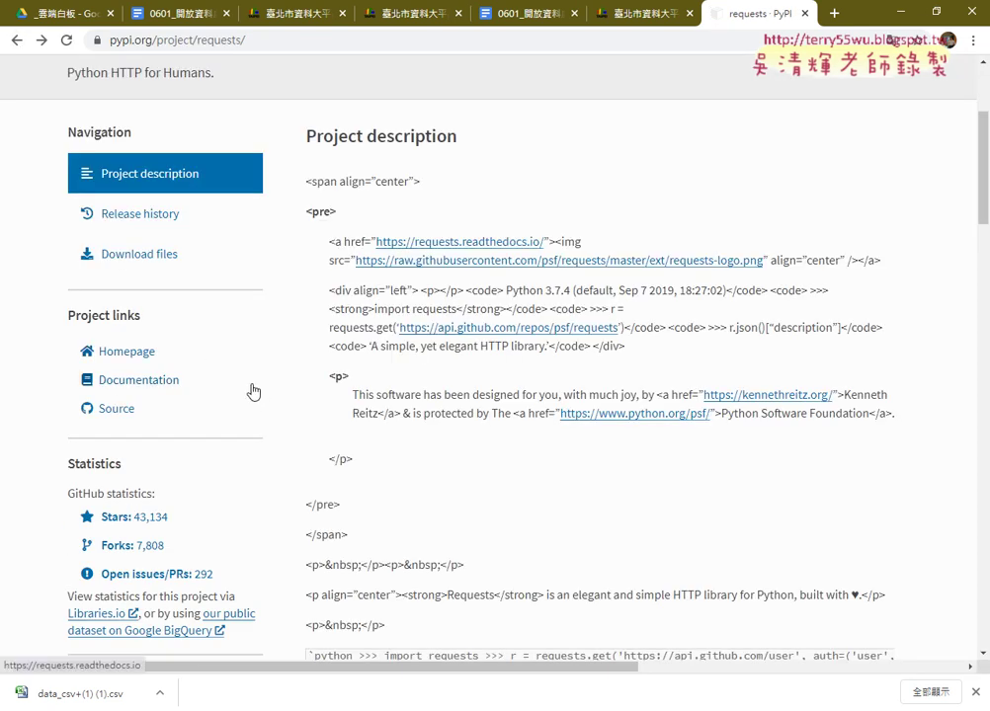
scroll(252, 391, down, 3)
scroll(252, 389, down, 3)
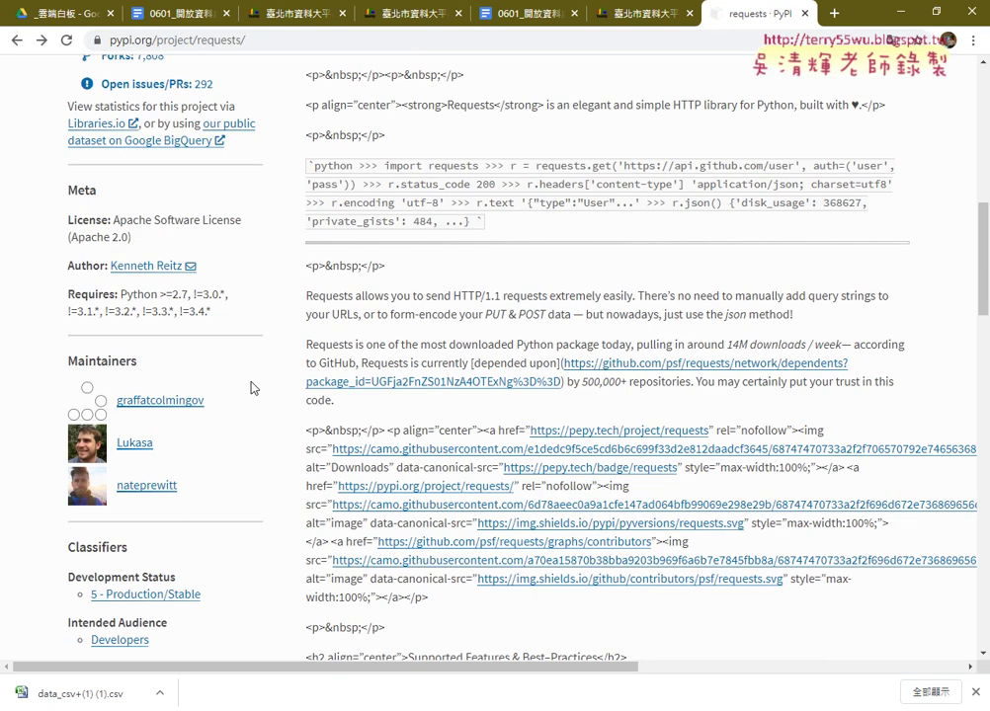
scroll(188, 436, down, 2)
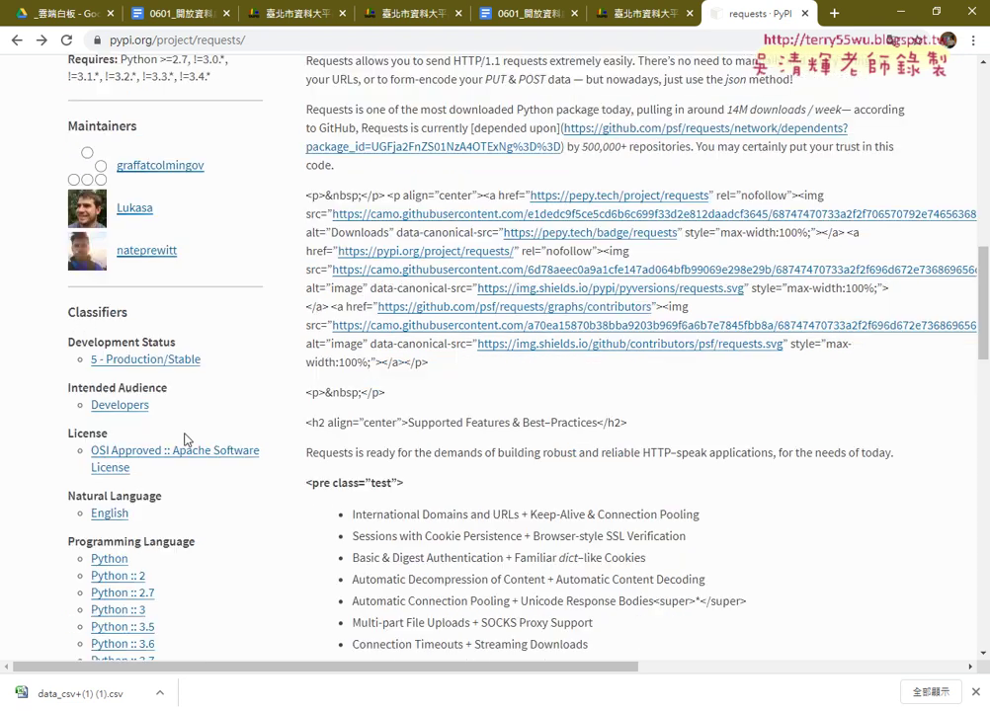
scroll(187, 436, down, 1)
scroll(187, 436, down, 1)
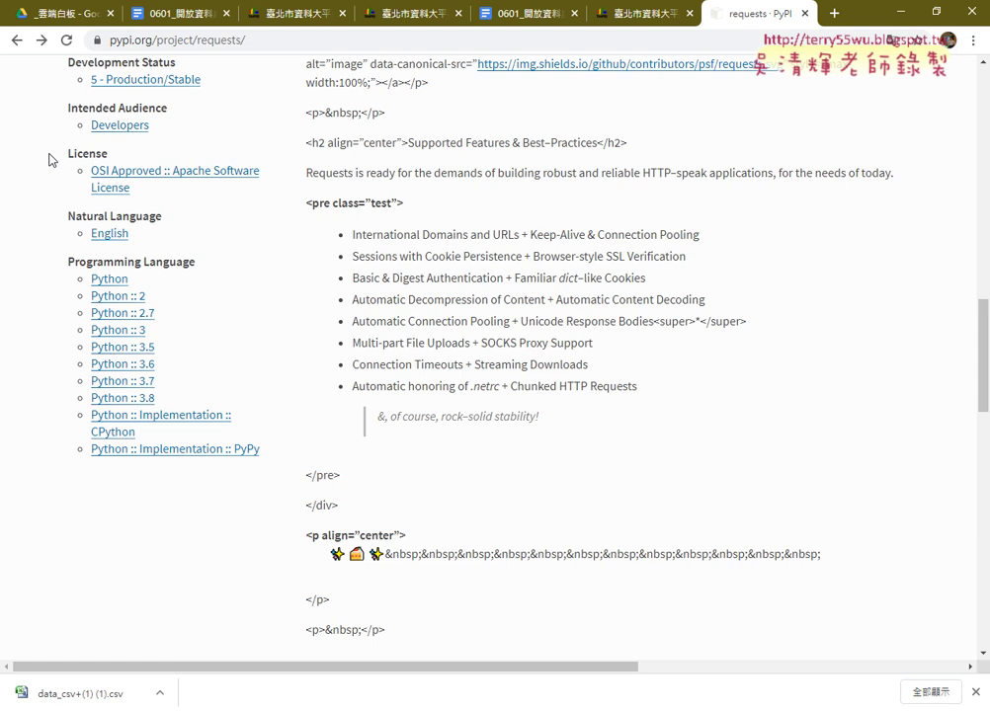
- Step back to the PyPI home page, highlight the 253,648 projects count, and go back once more
click(16, 40)
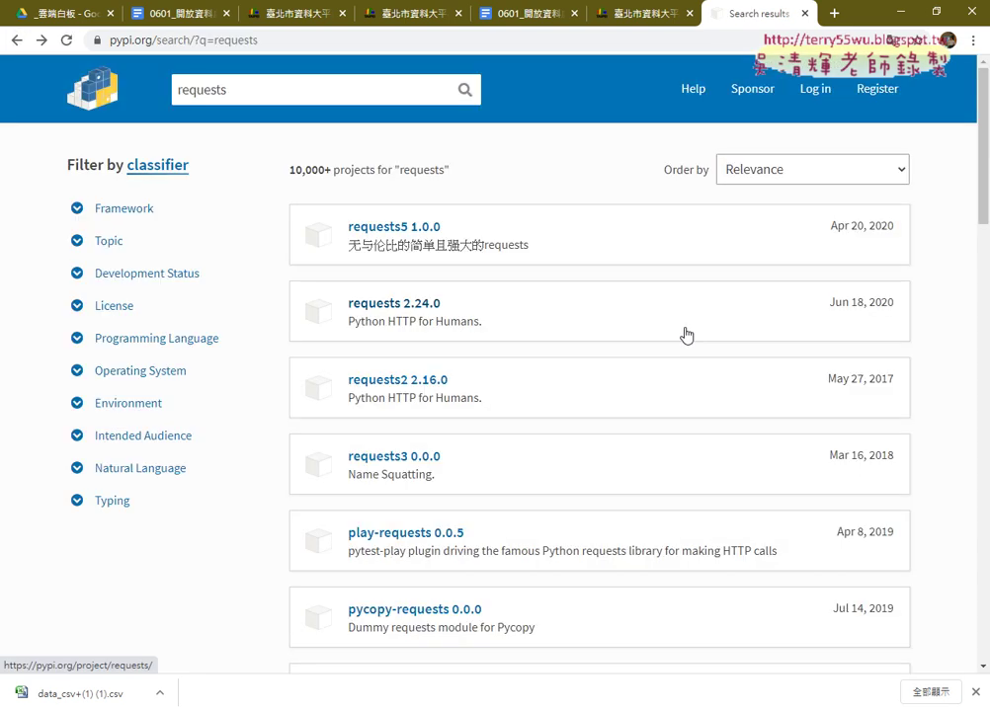
click(14, 42)
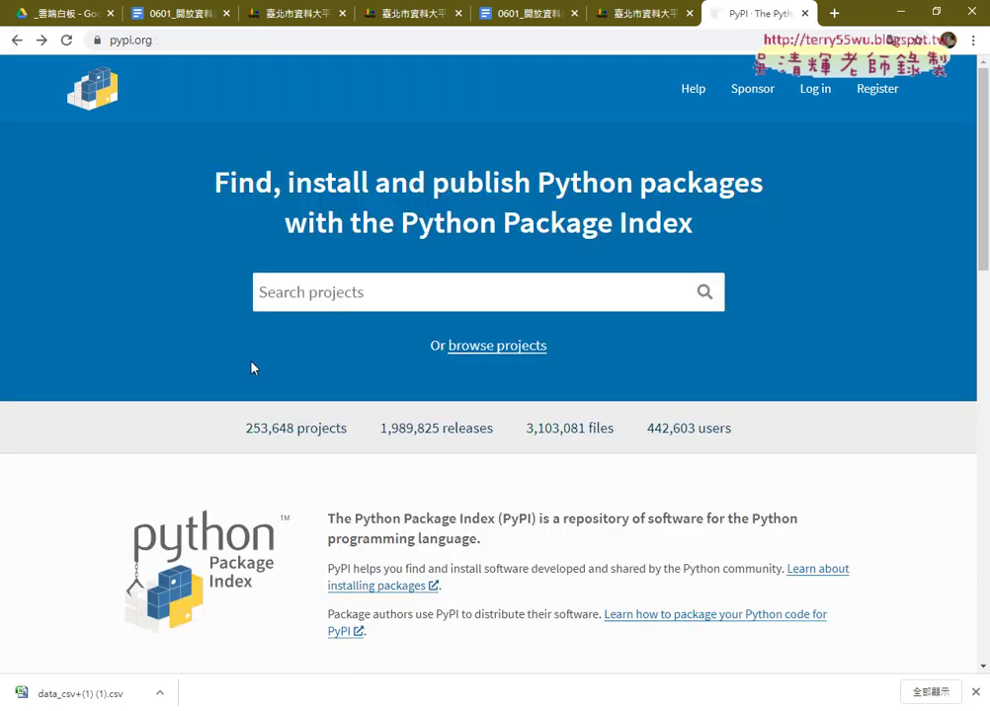
drag(247, 429, 348, 435)
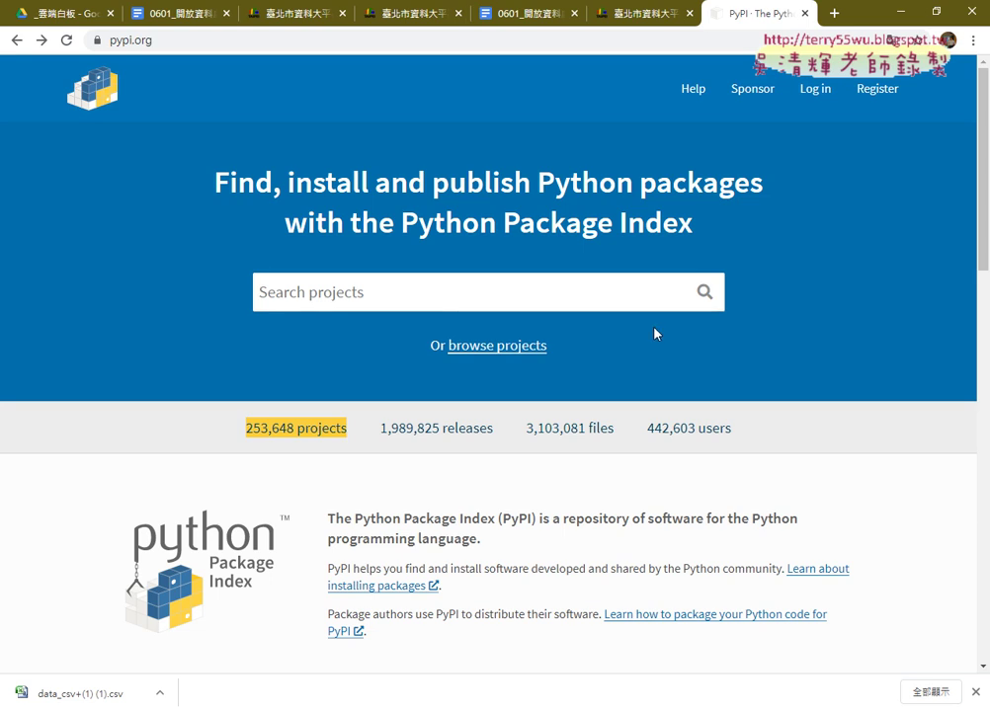
click(15, 41)
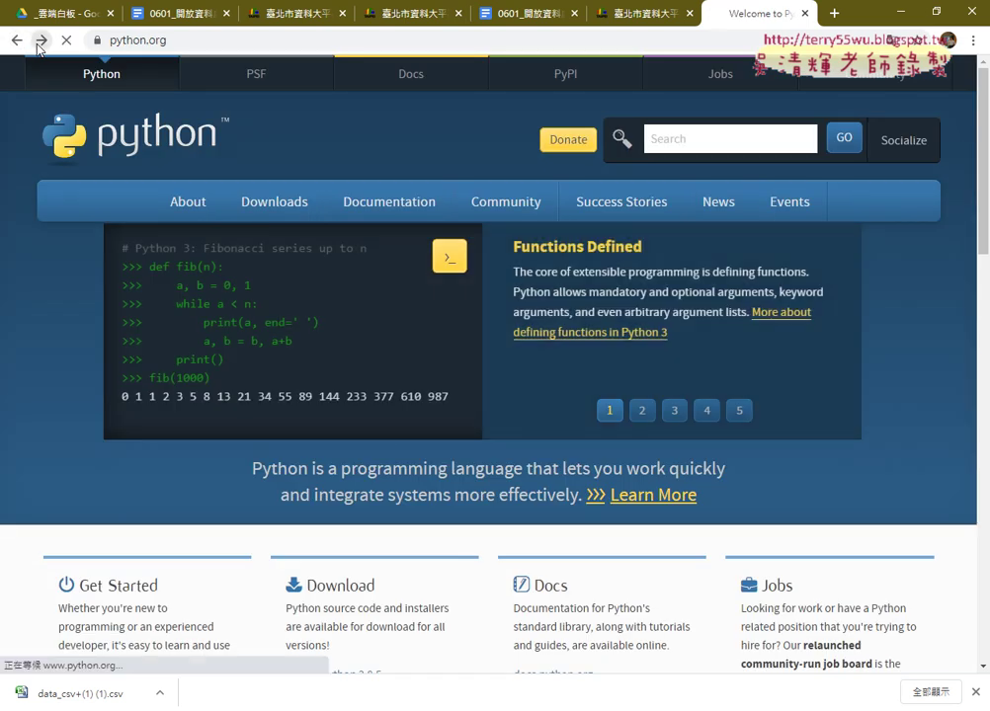
- Go forward to the PyPI results page for 'requests'
click(41, 41)
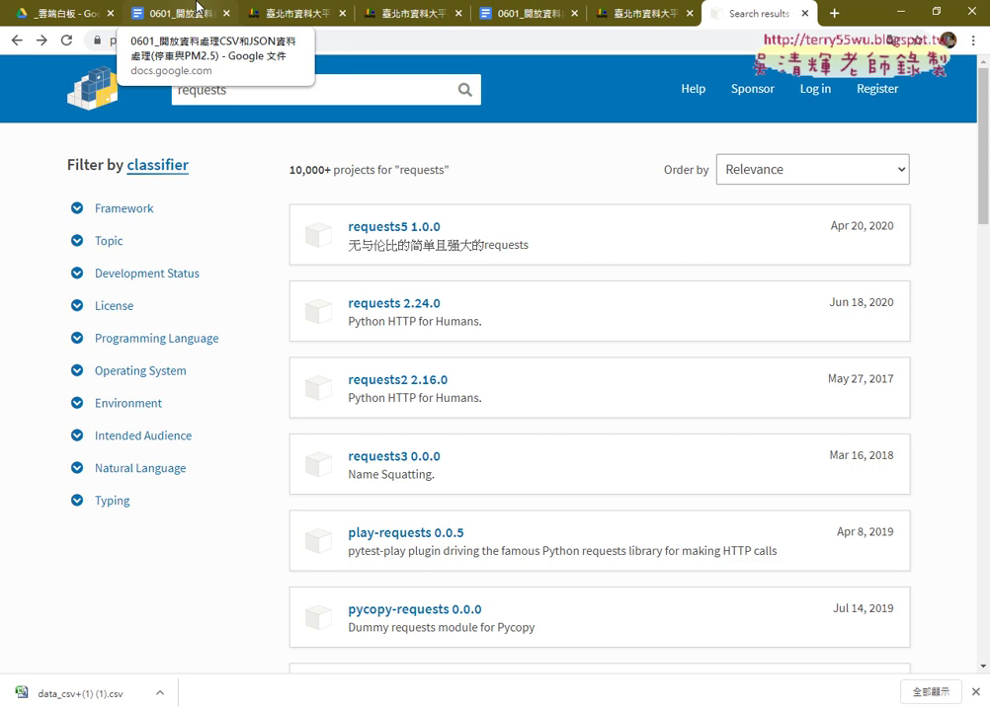
- Close the PyPI tab, minimize the browser, and bring the Eclipse script to the front
click(806, 14)
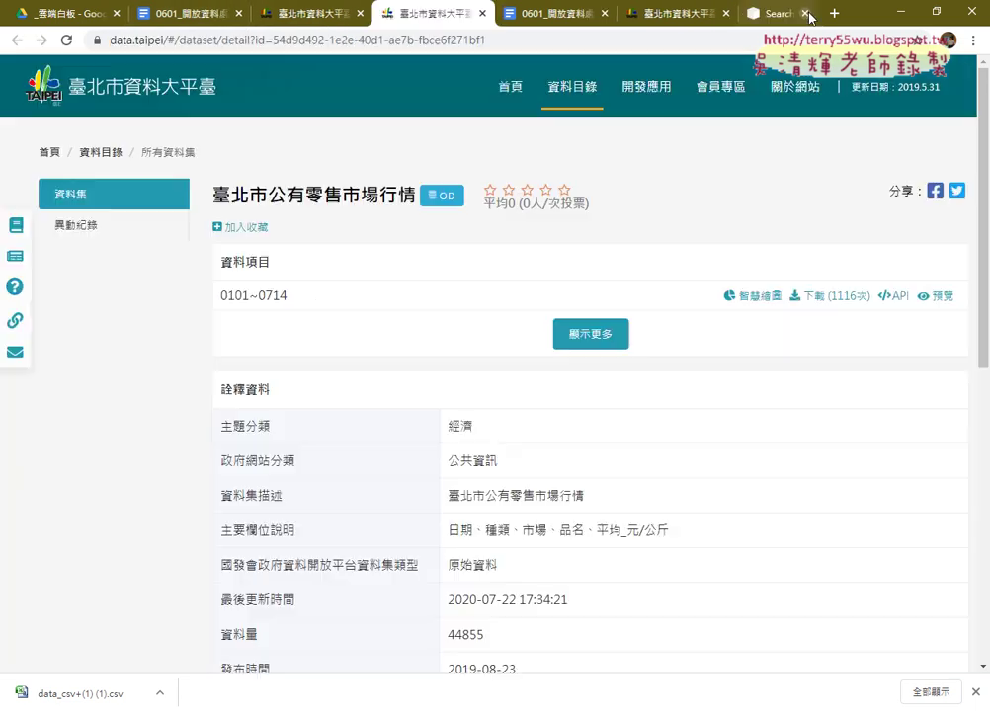
click(901, 15)
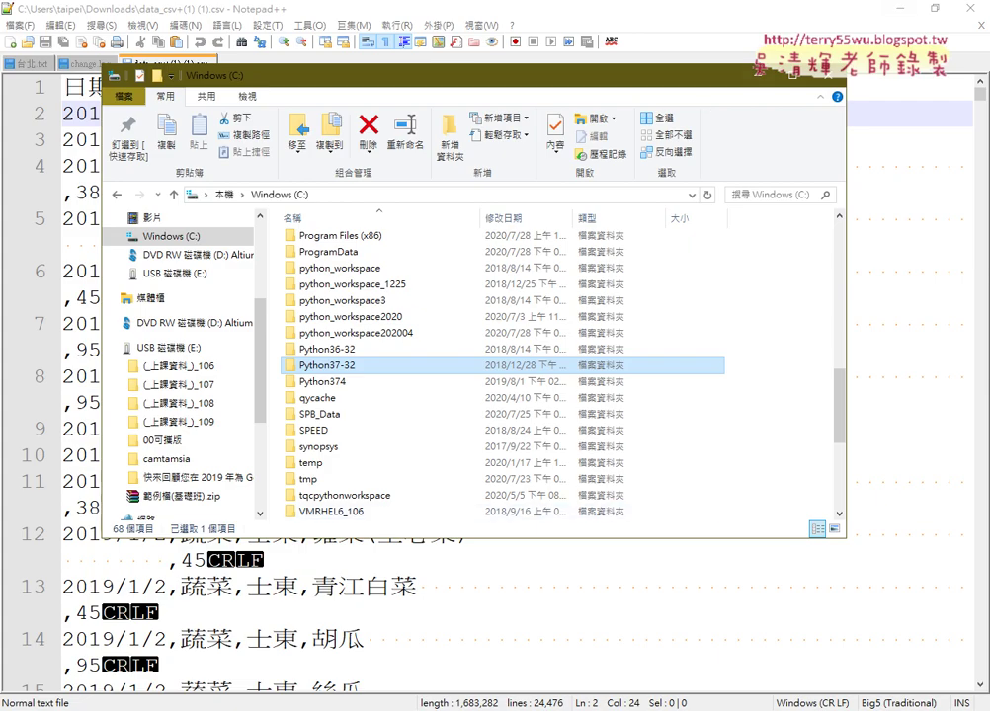
key(alt+Tab)
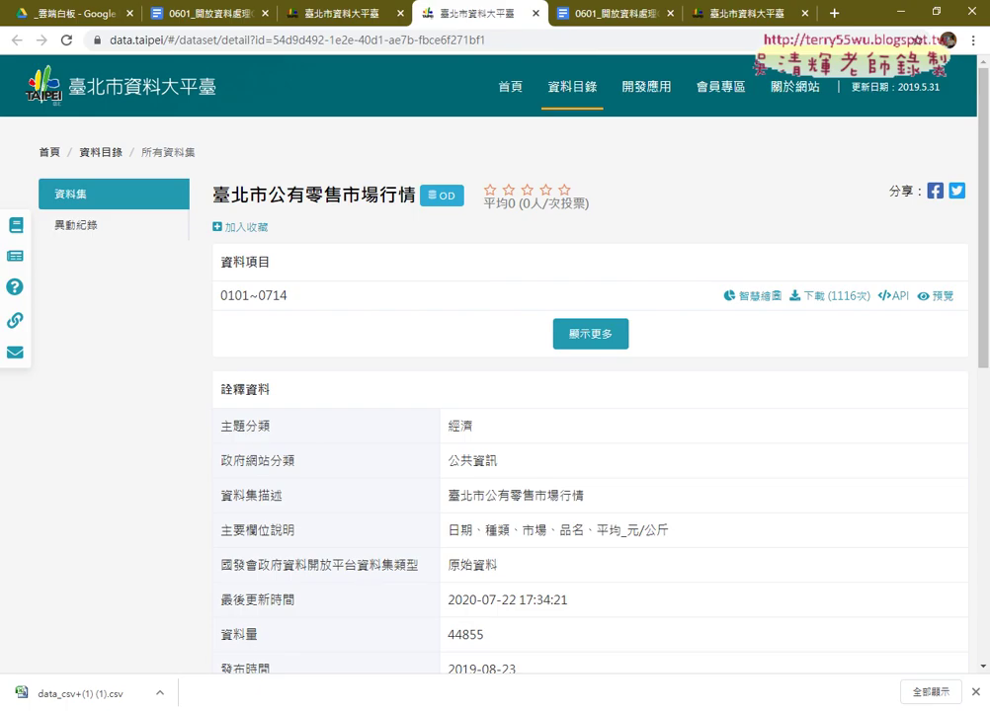
key(alt+Tab)
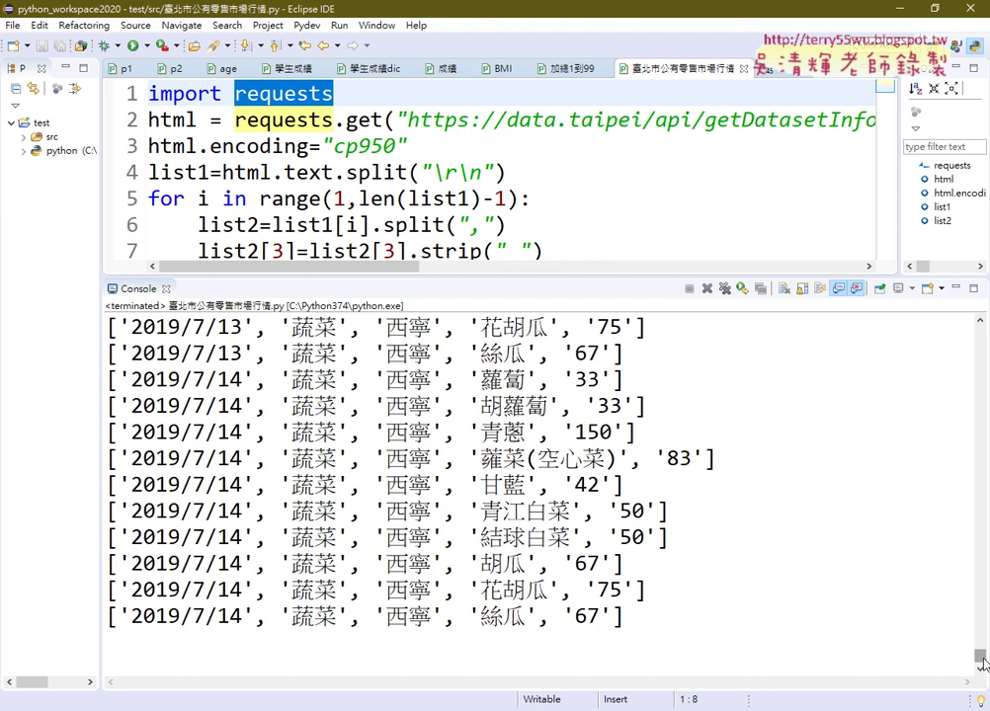
- In the Console's first printed row, mark the date, category, market, vegetable name and price 50 fields
drag(980, 654, 978, 333)
drag(612, 327, 96, 327)
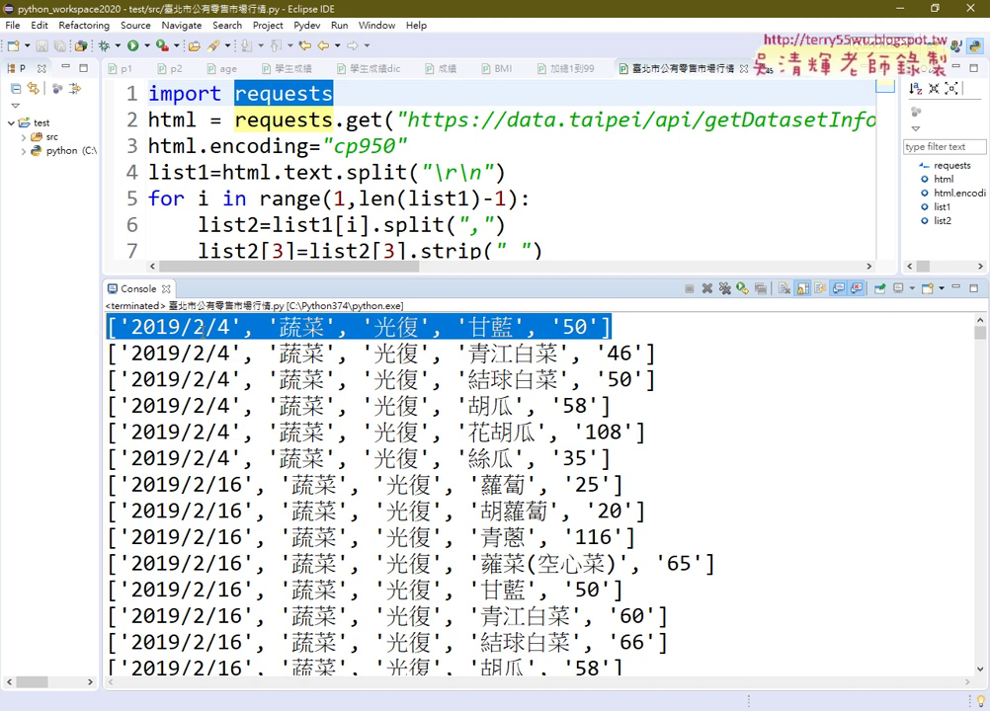
click(143, 327)
drag(139, 327, 337, 327)
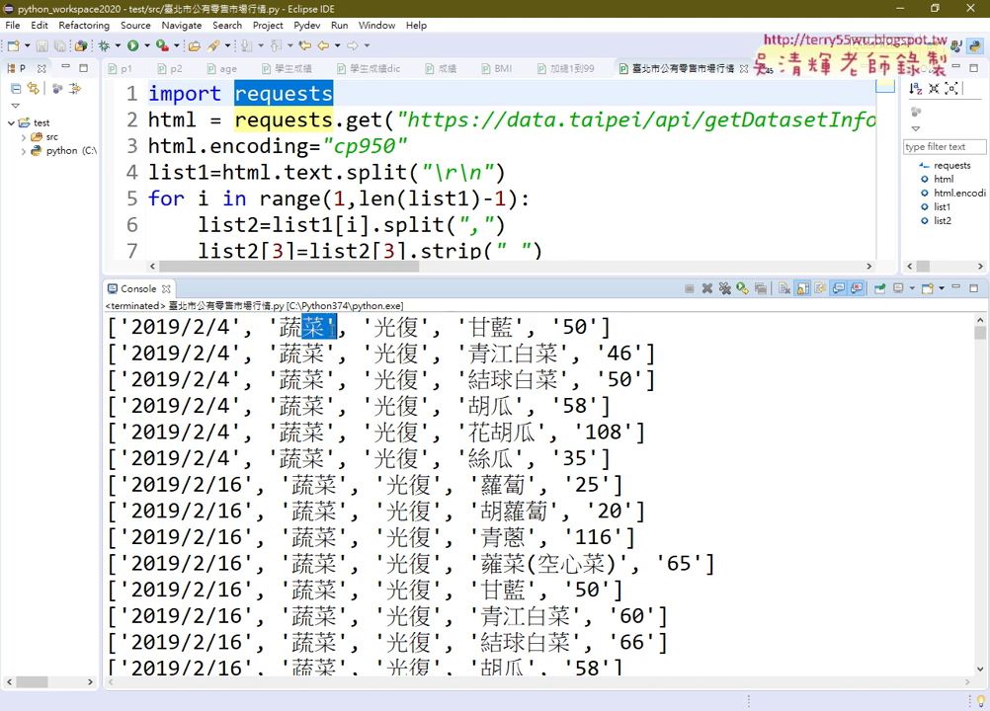
drag(398, 327, 419, 327)
drag(490, 327, 513, 327)
click(572, 327)
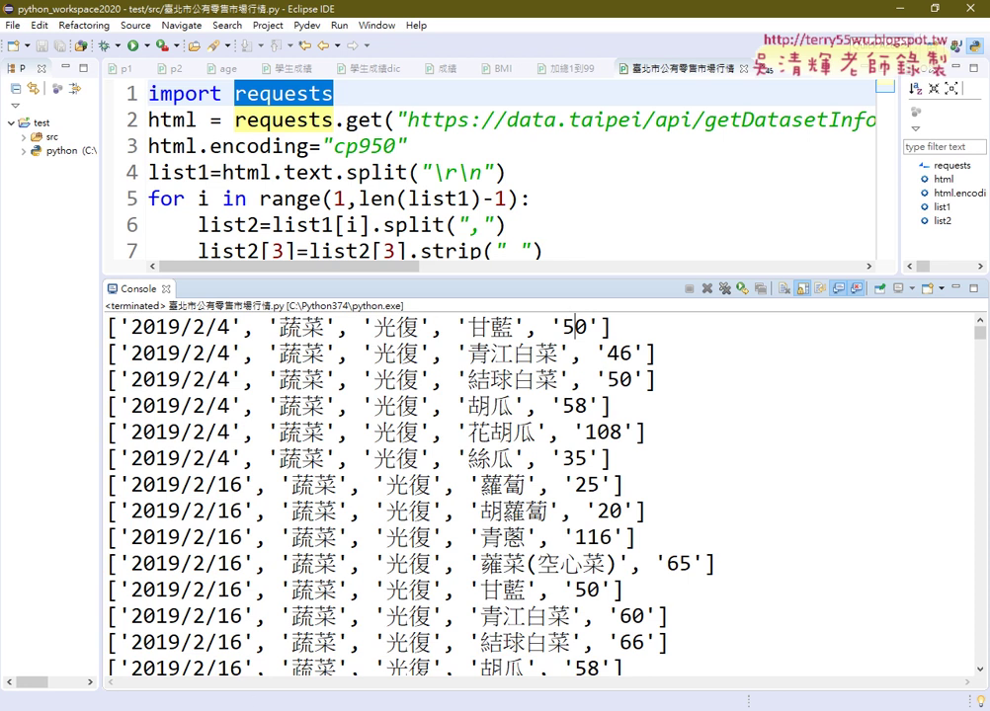
key(alt+Tab)
- Scroll the Google Docs notes through the split and SQLite sections, then return to Eclipse
key(ctrl+2)
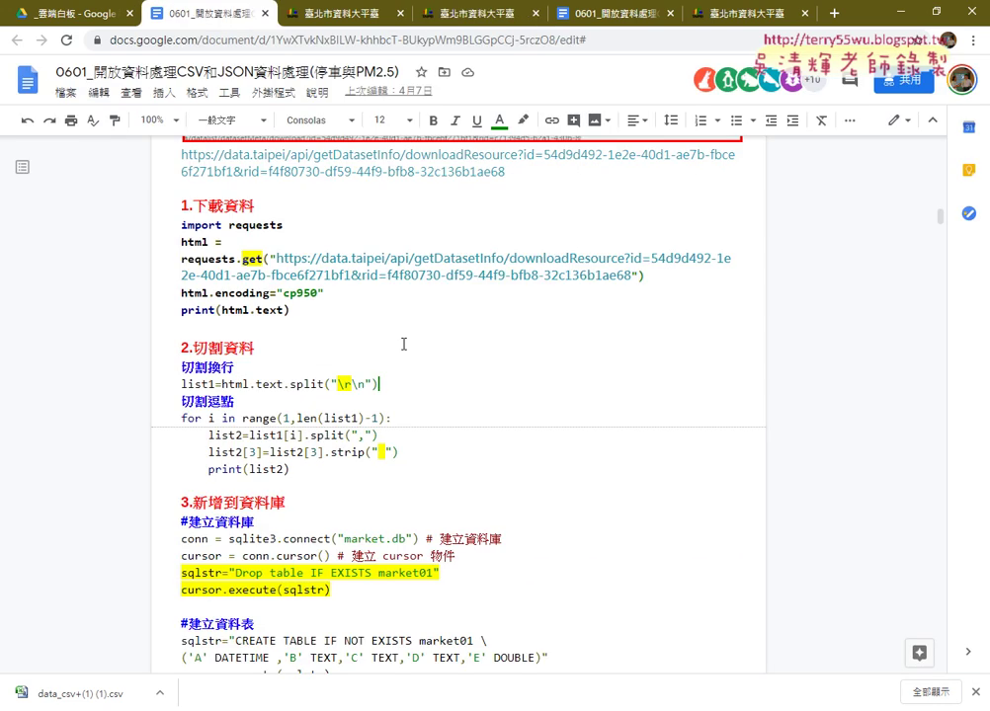
scroll(428, 413, down, 3)
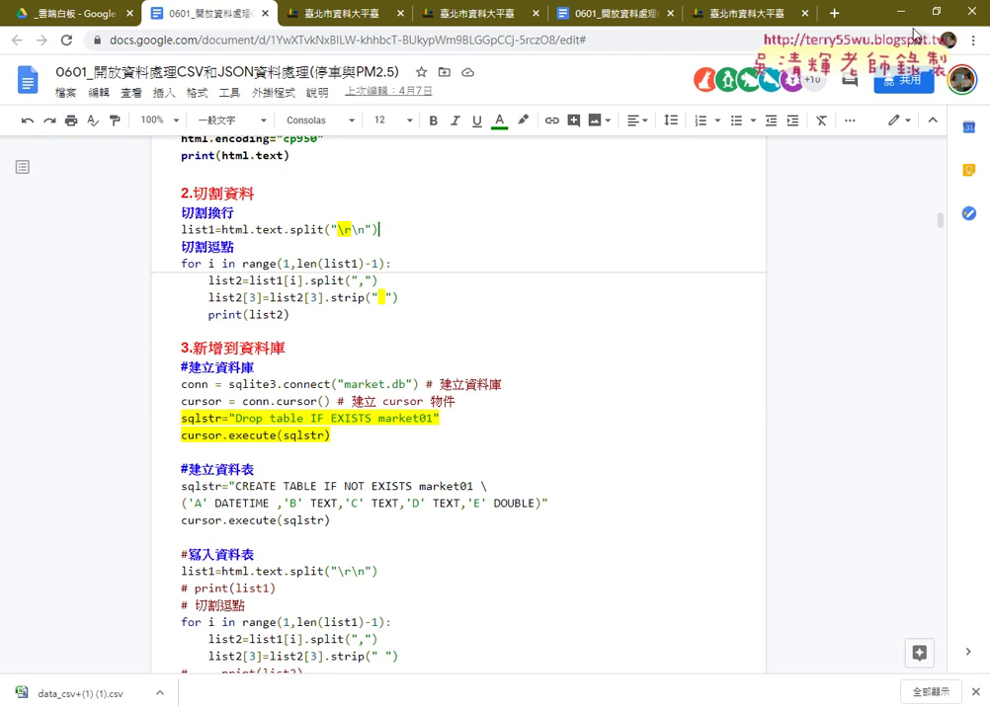
key(alt+Tab)
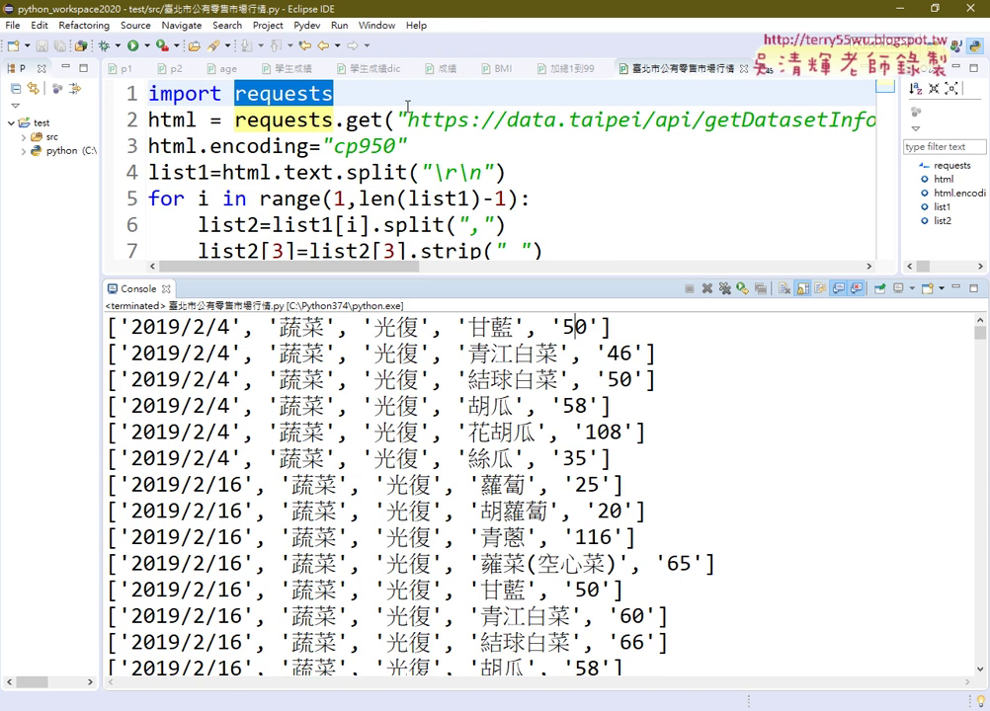
- Open sqlite02.py from the src folder and copy its first three setup lines
click(24, 137)
drag(98, 202, 222, 219)
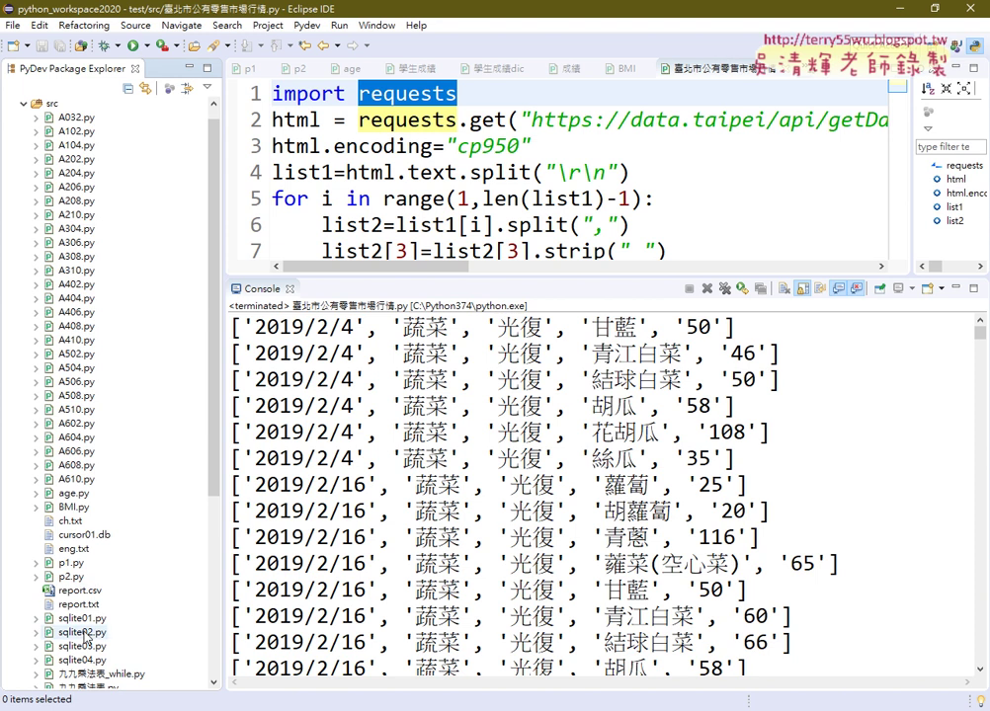
double_click(81, 632)
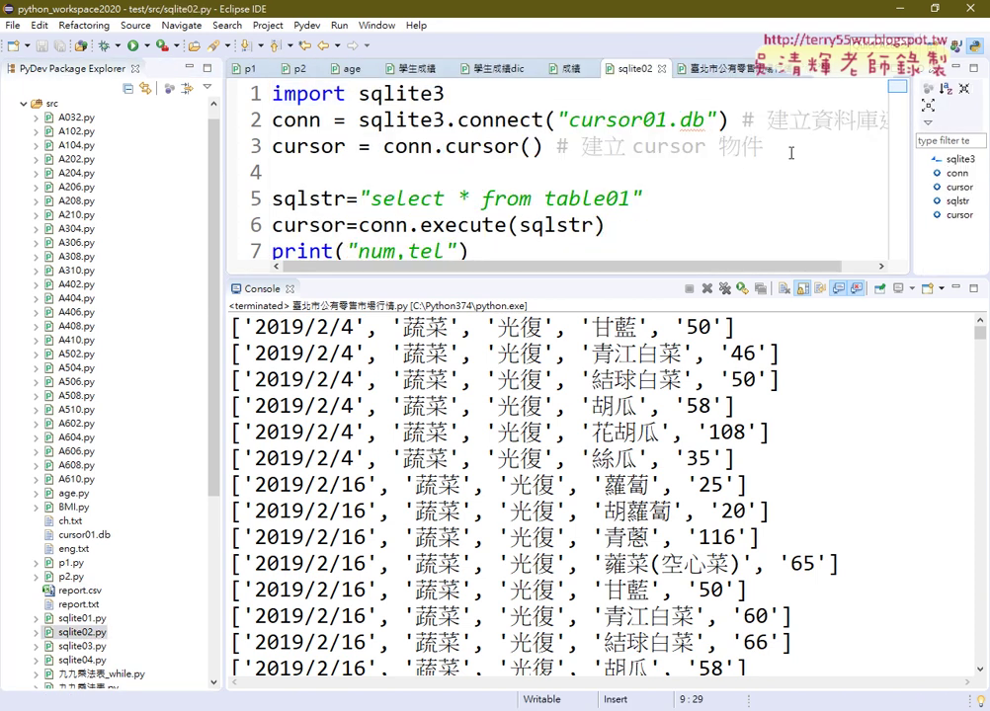
drag(788, 150, 270, 91)
right_click(352, 122)
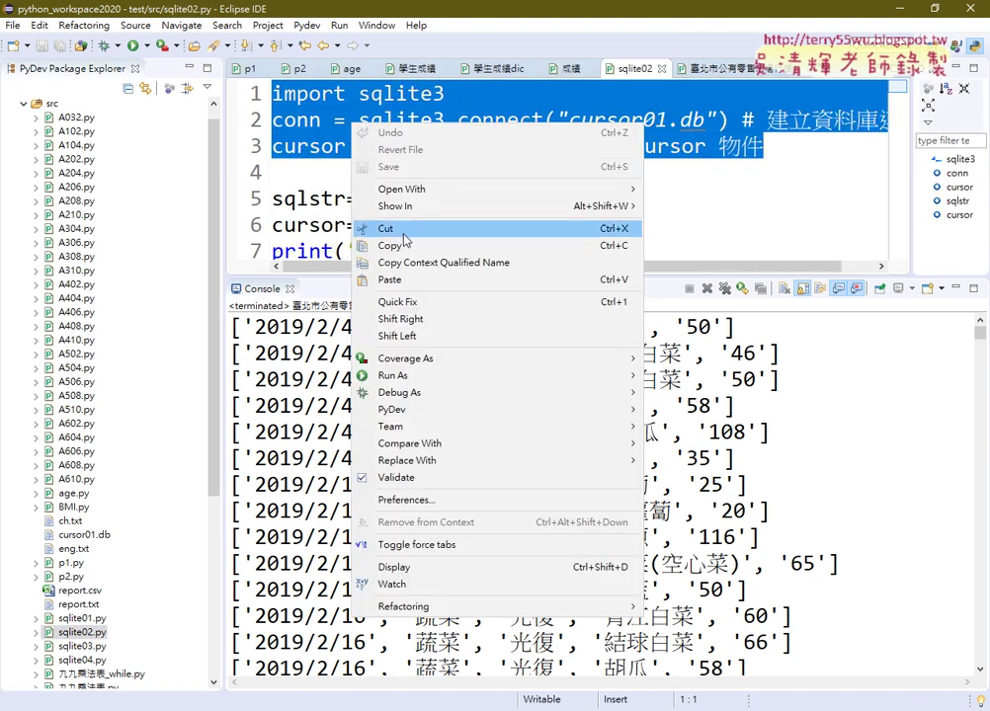
click(381, 305)
- Paste the sqlite3 import, connection and cursor lines below 'import requests' in the market script
click(726, 68)
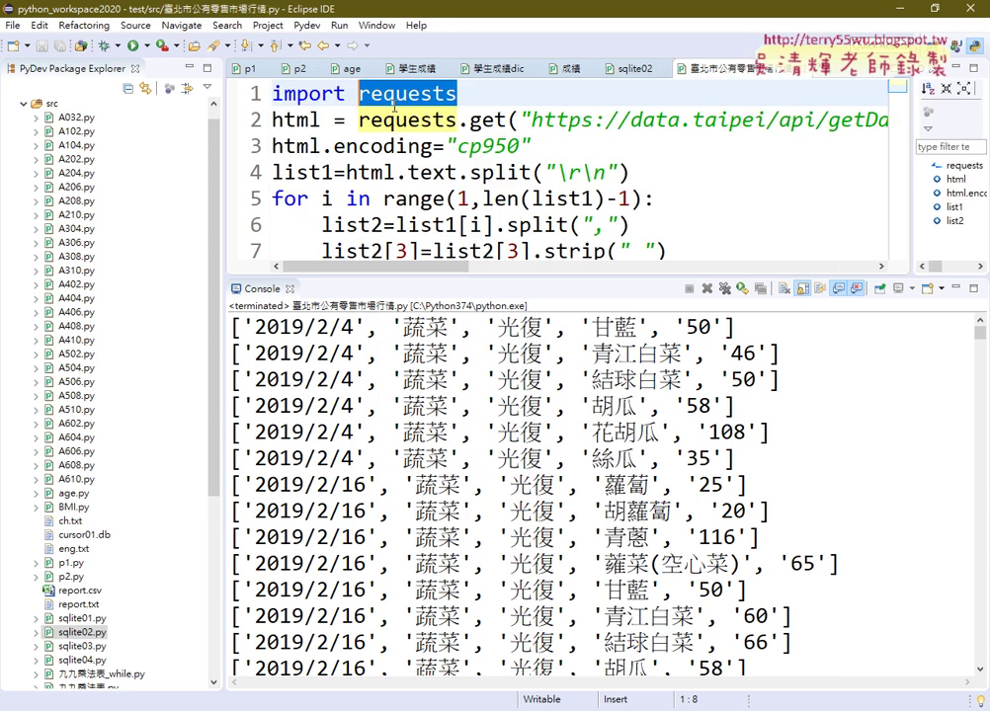
click(459, 95)
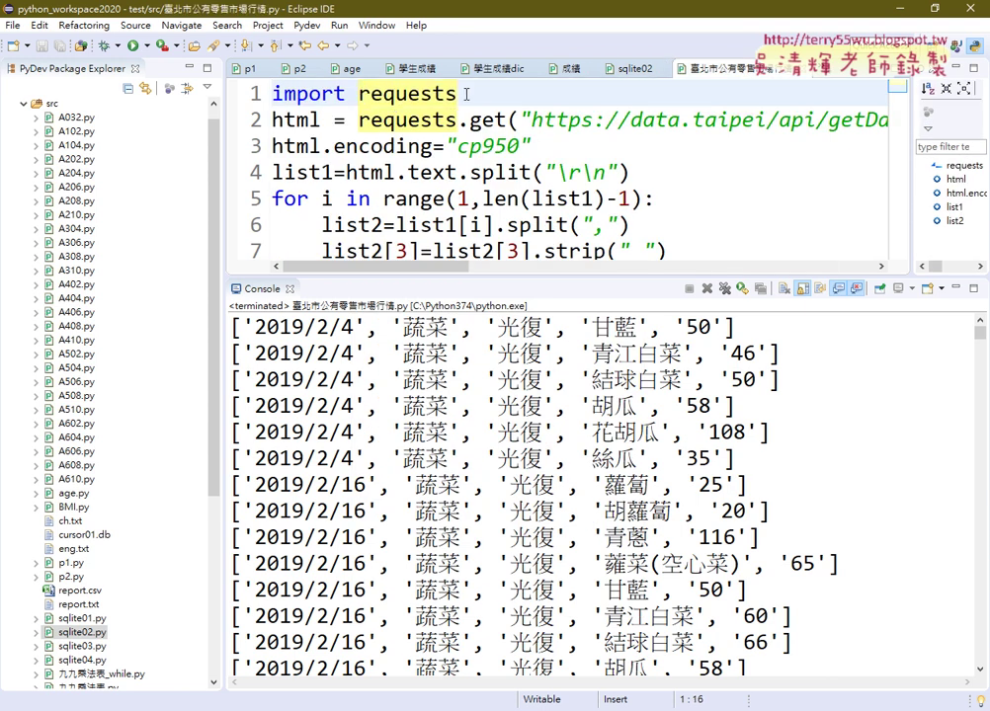
key(Return)
key(ctrl+v)
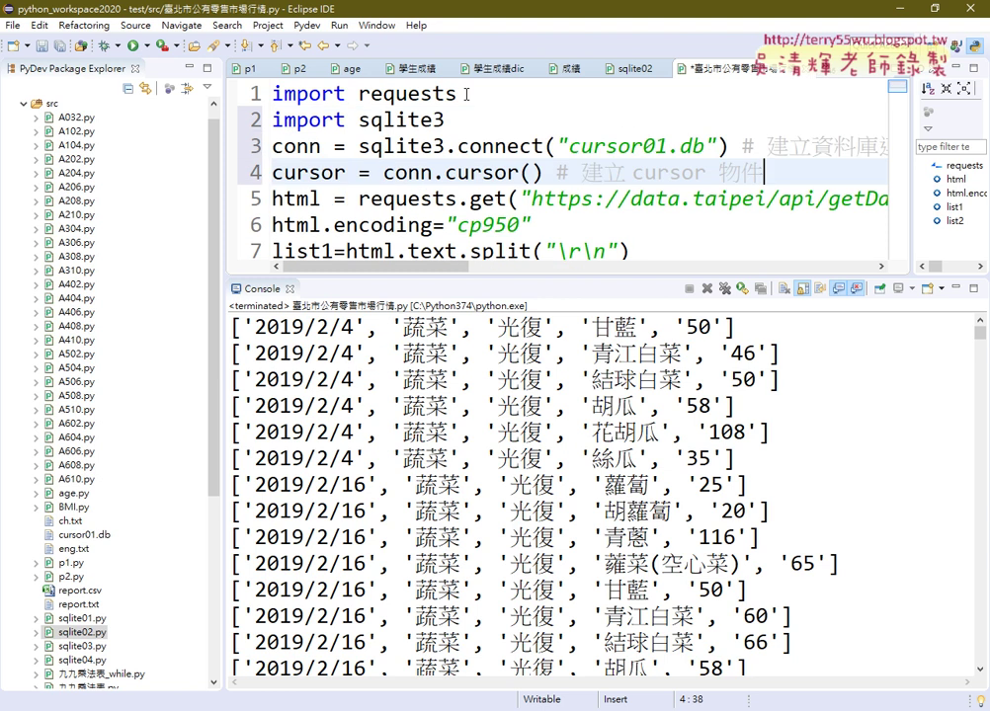
- Merge the imports into 'import requests,sqlite3', delete the leftover import line, and review the cursor01.db setup
drag(445, 120, 358, 119)
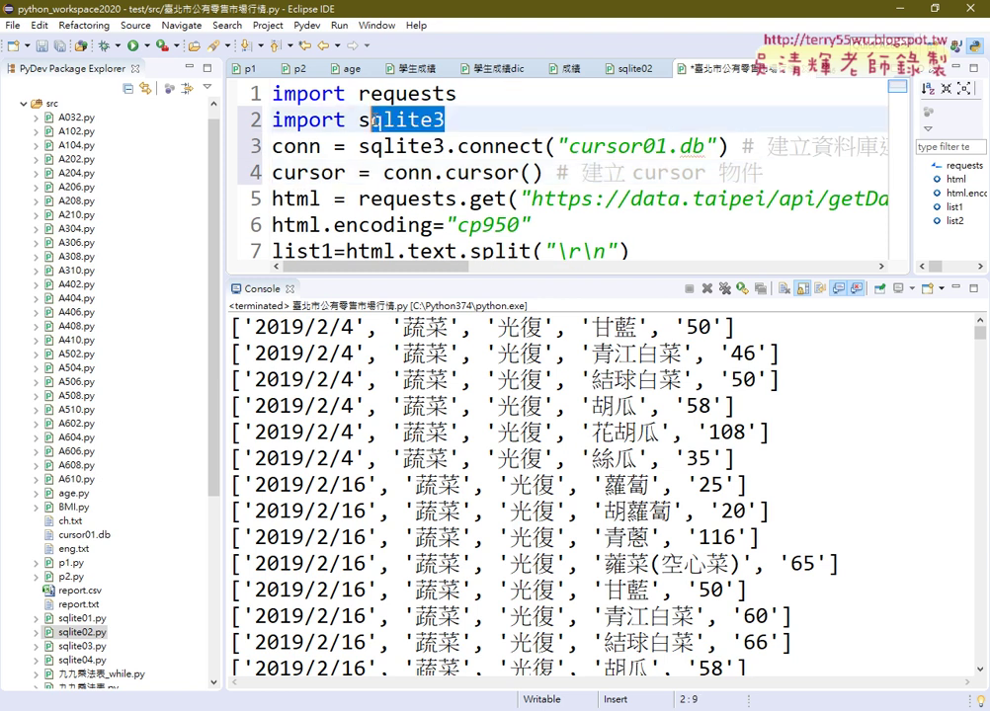
drag(481, 104, 459, 95)
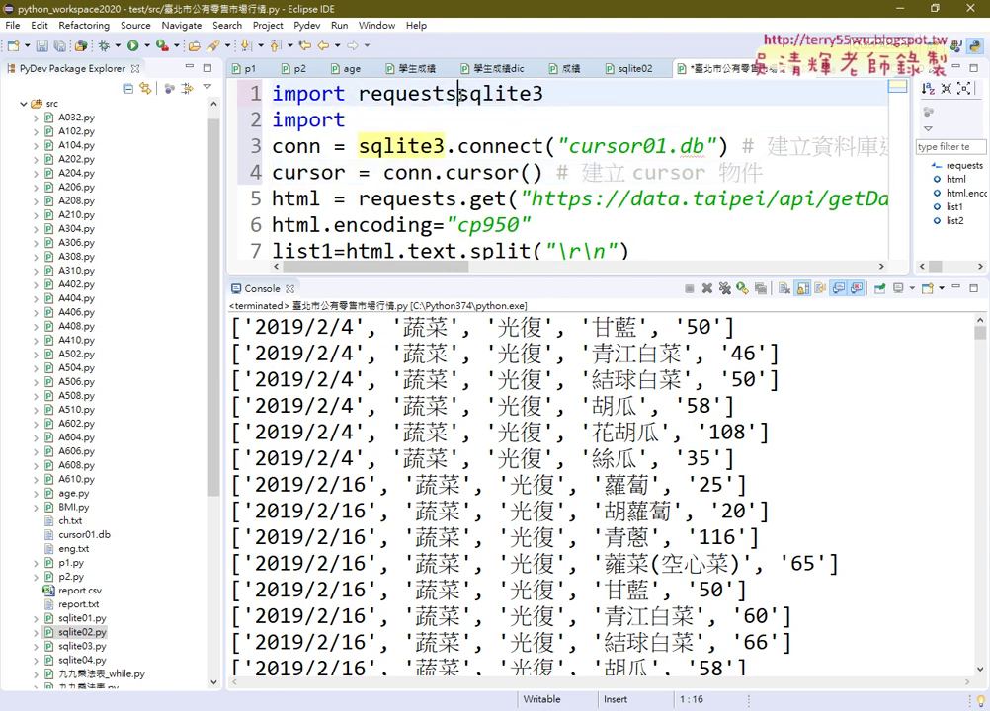
text(,)
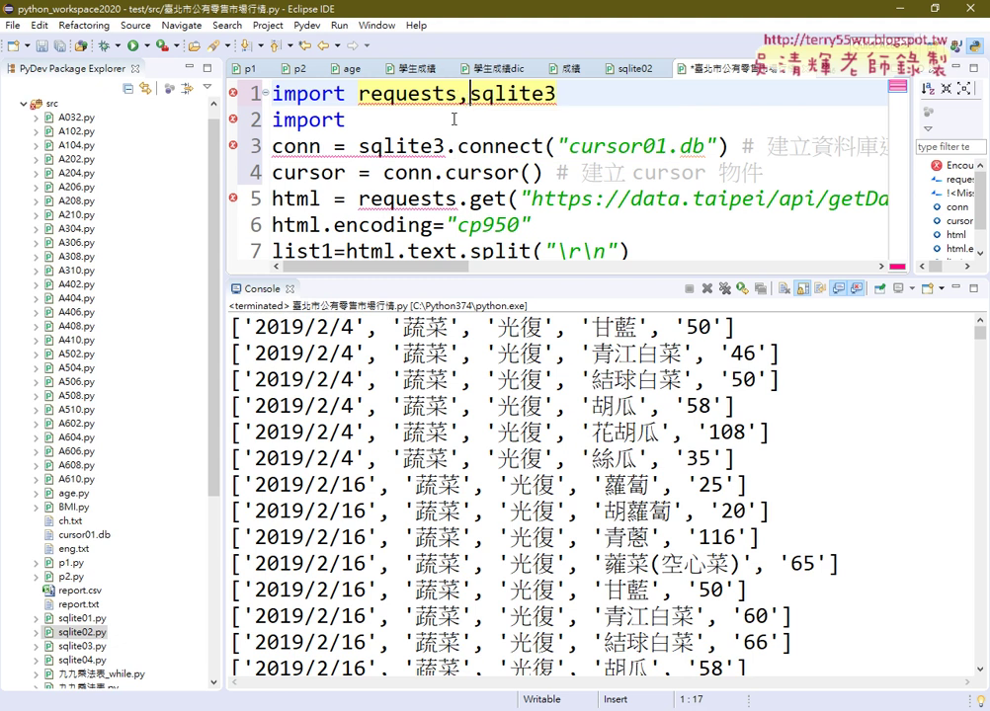
drag(395, 120, 257, 117)
mouse_move(258, 116)
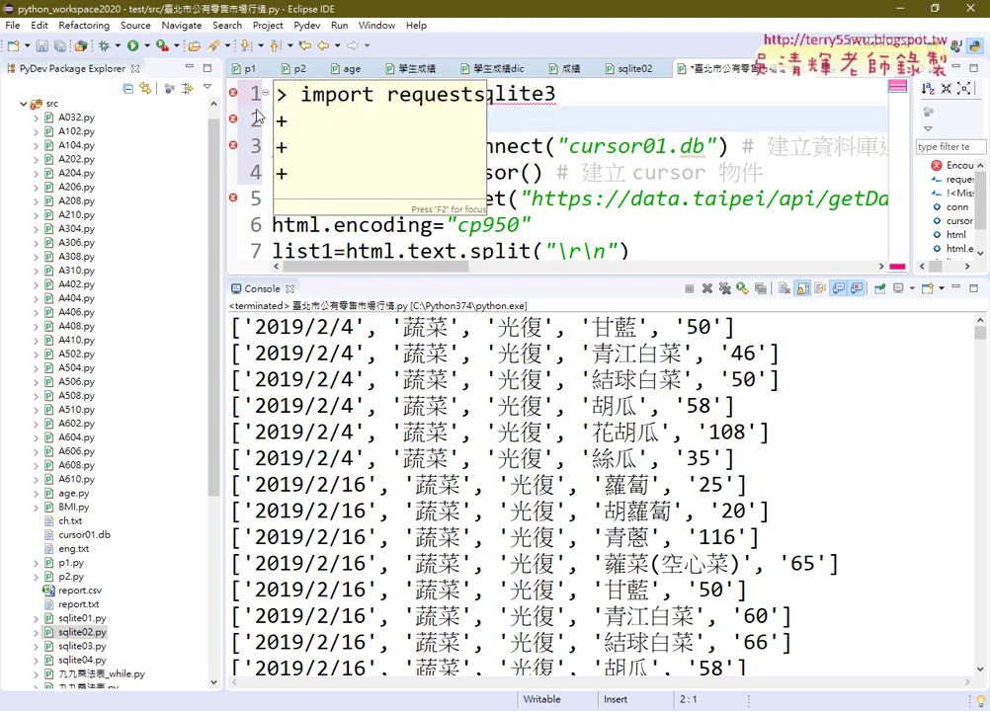
key(ctrl+d)
click(593, 94)
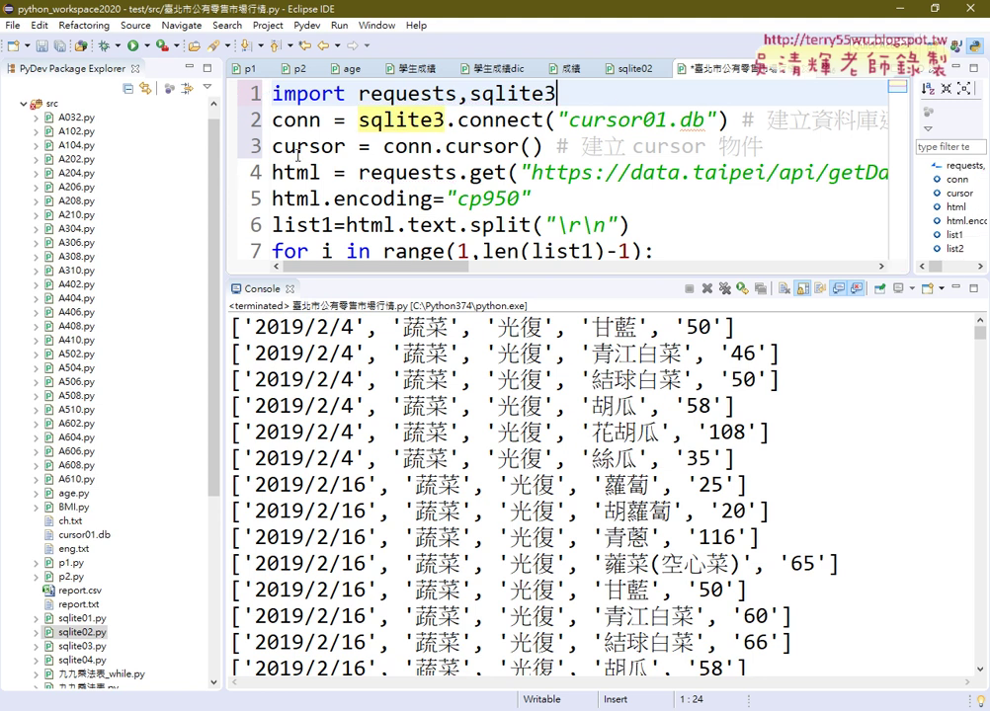
drag(568, 120, 704, 120)
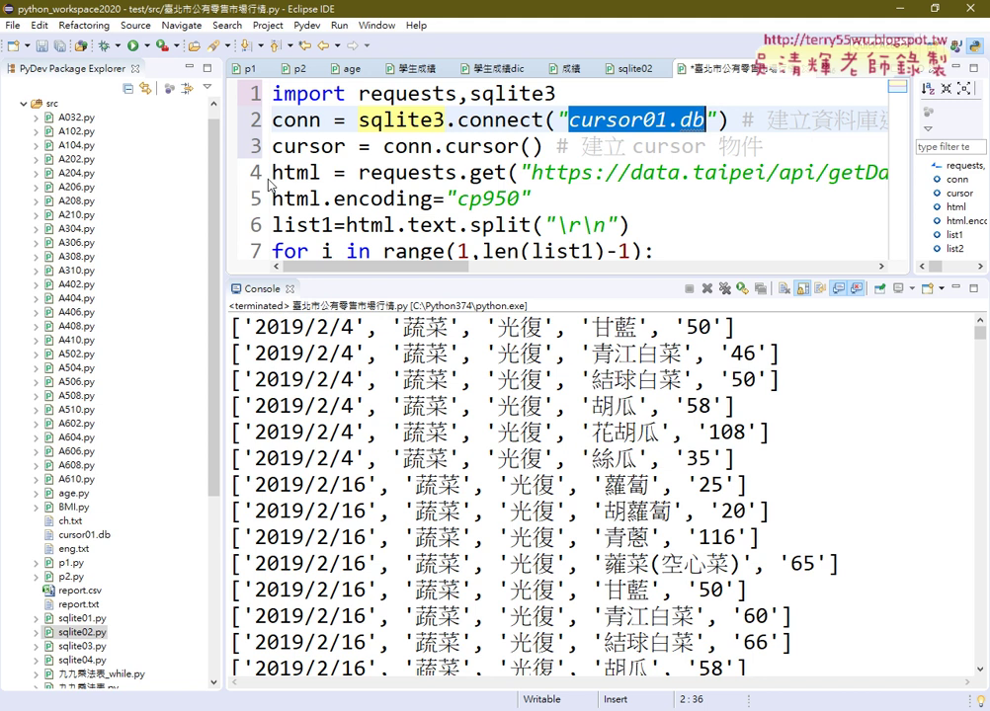
drag(761, 148, 219, 84)
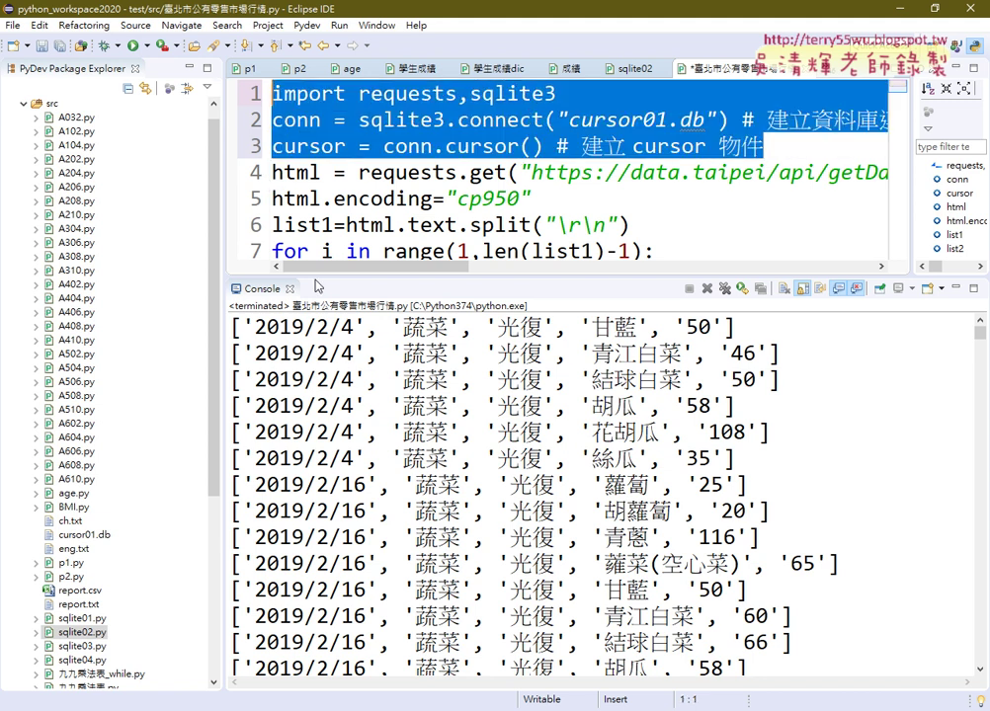
- In the notes, select the CREATE TABLE lines, then scroll on to the market01 insert code
key(alt+Tab)
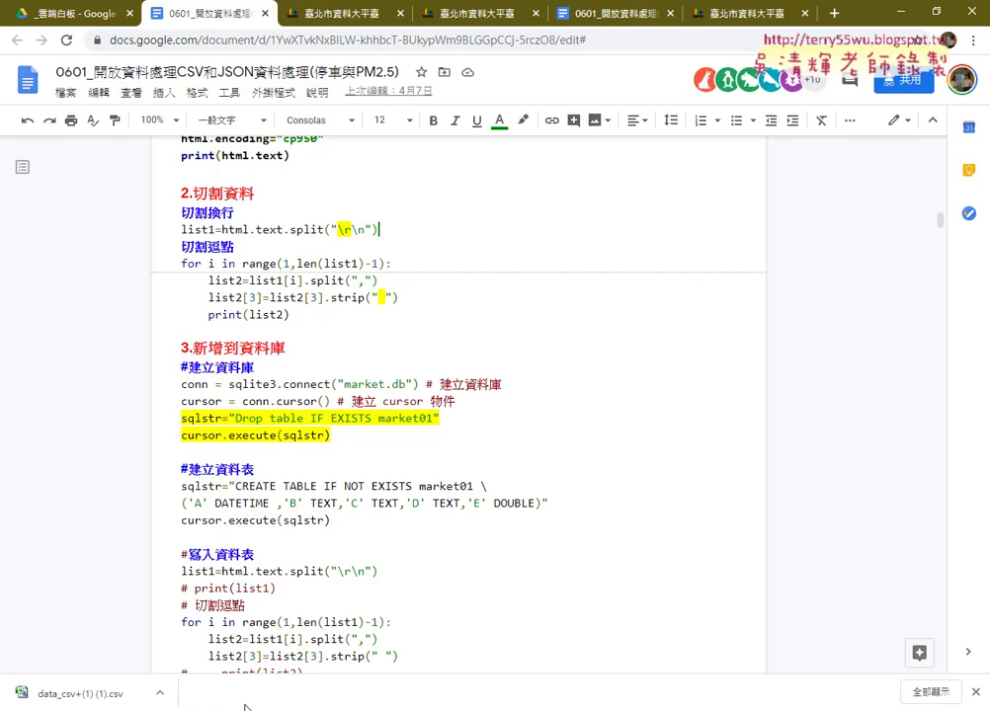
scroll(284, 474, down, 1)
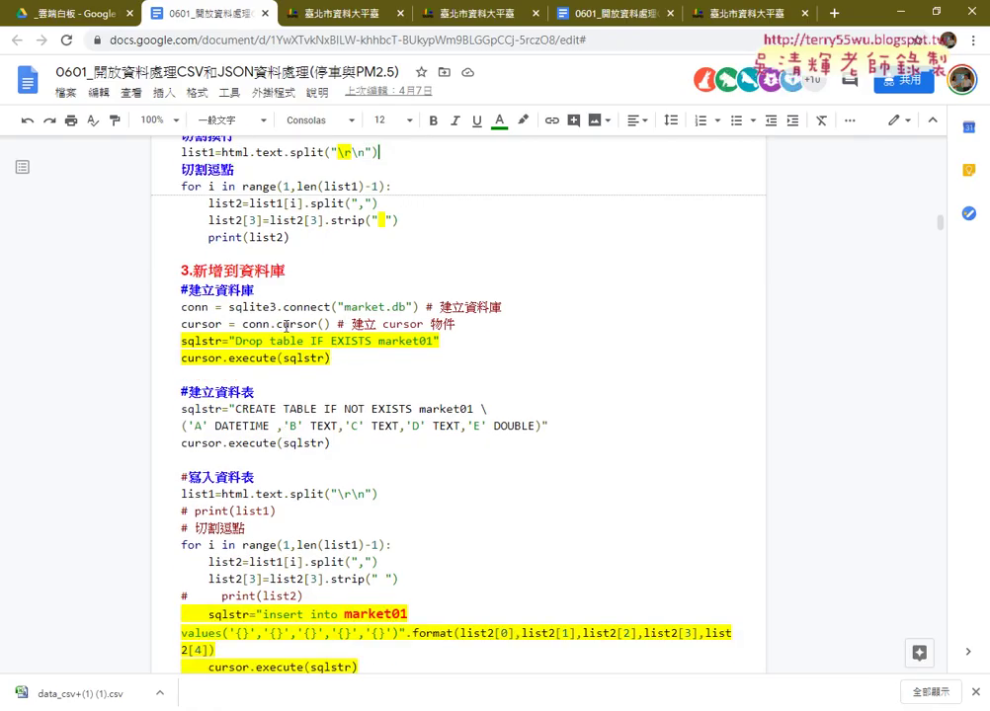
click(297, 358)
drag(336, 445, 181, 408)
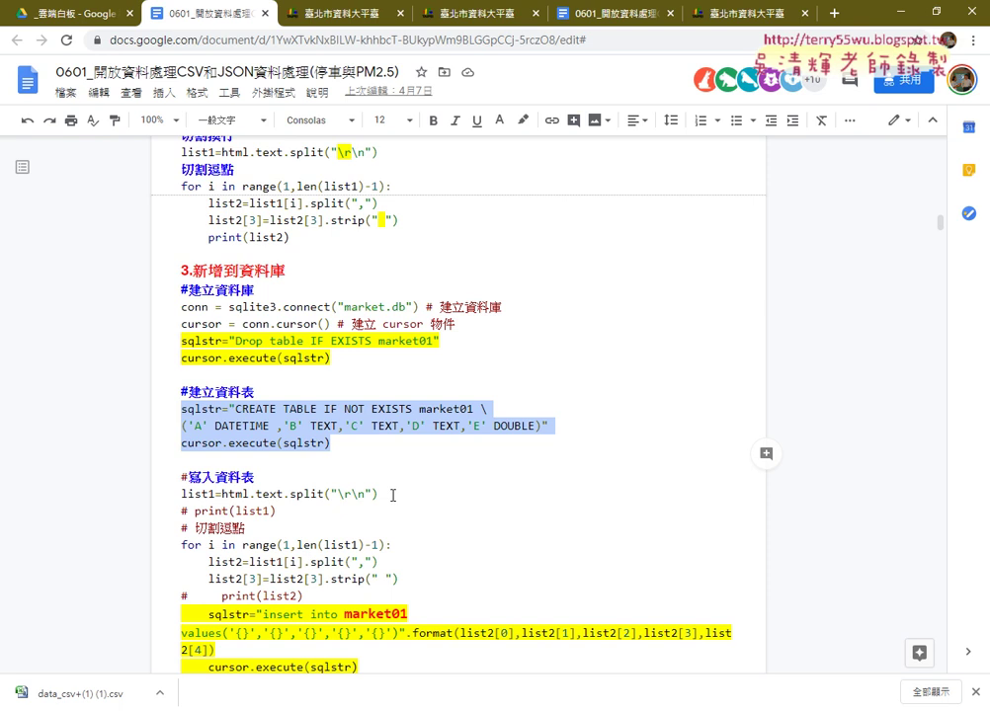
scroll(393, 493, down, 3)
scroll(393, 494, down, 2)
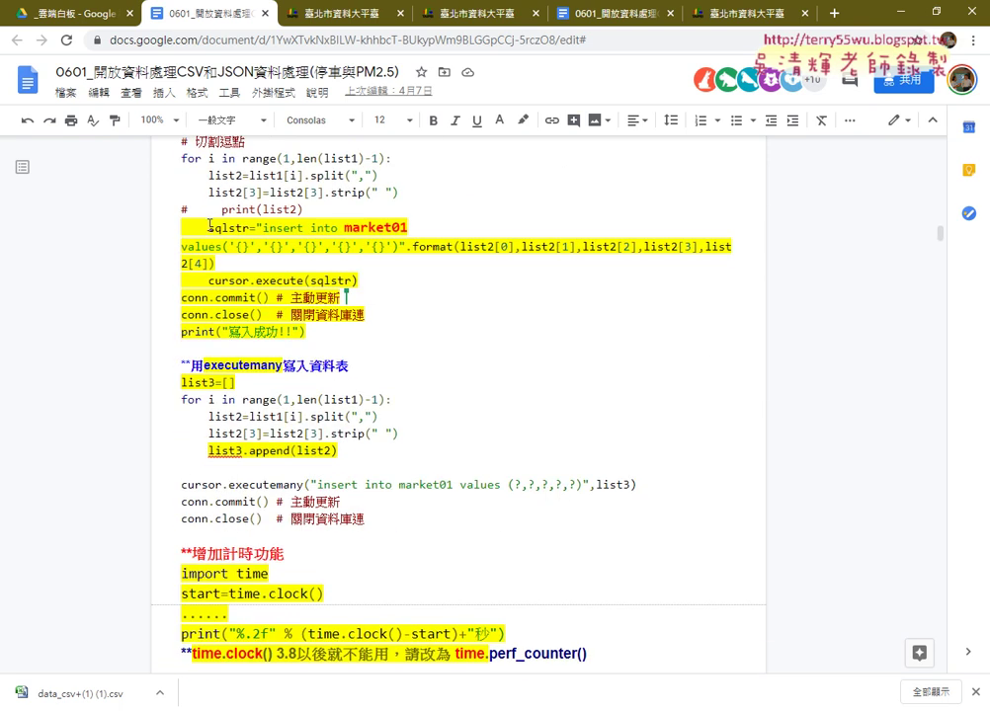
- Select the notes' market01 insert code from sqlstr through conn.commit(), conn.close() and print("寫入成功!!")
mouse_move(208, 227)
mouse_down()
mouse_move(404, 245)
mouse_move(405, 333)
mouse_up()
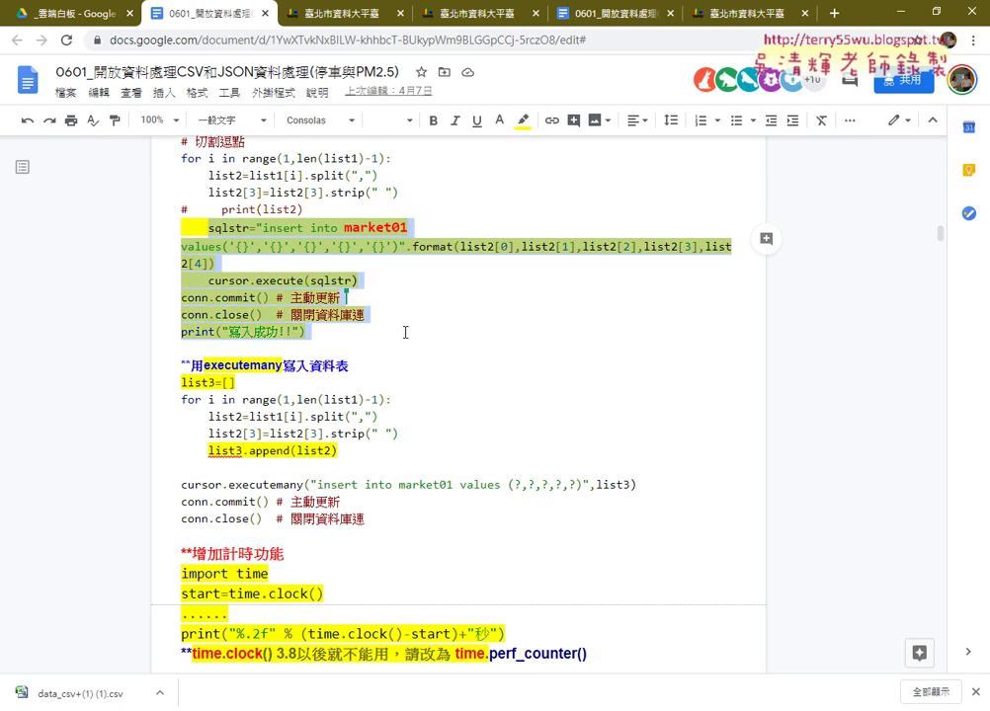